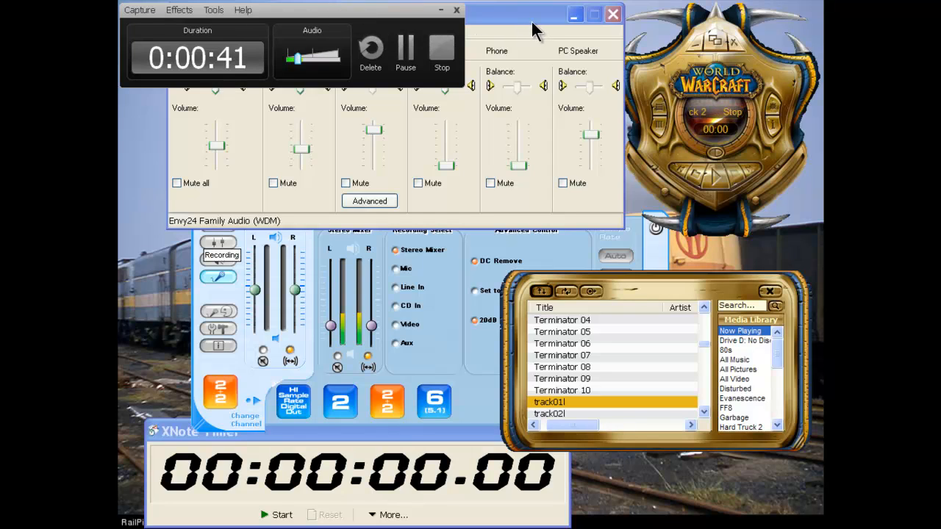
- Examine the channel levels in the Master Speakers mixer and the running applications in Windows Task Manager
drag(515, 25, 507, 89)
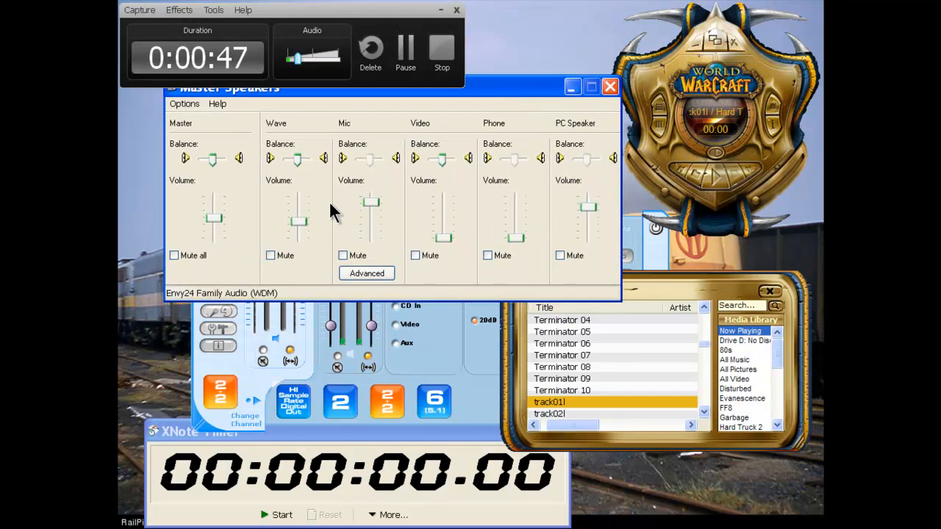
drag(504, 90, 512, 18)
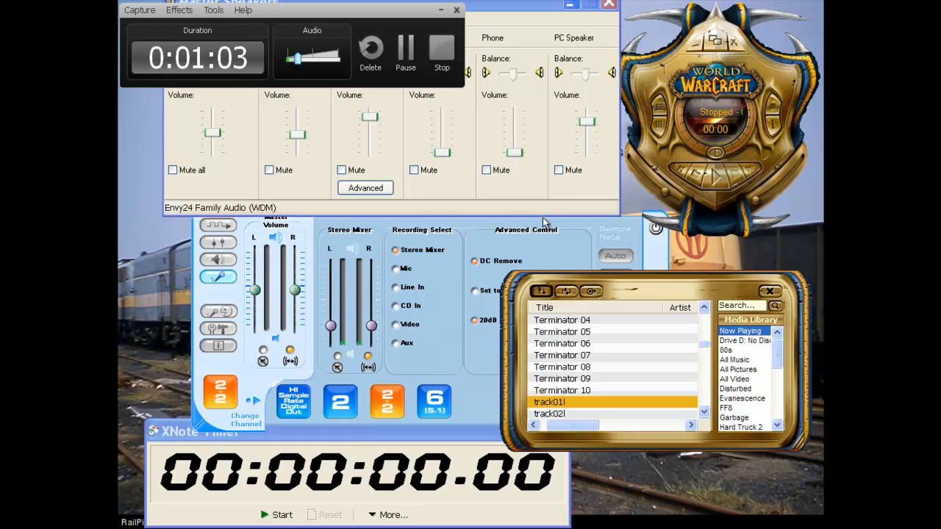
key(ctrl+alt+Delete)
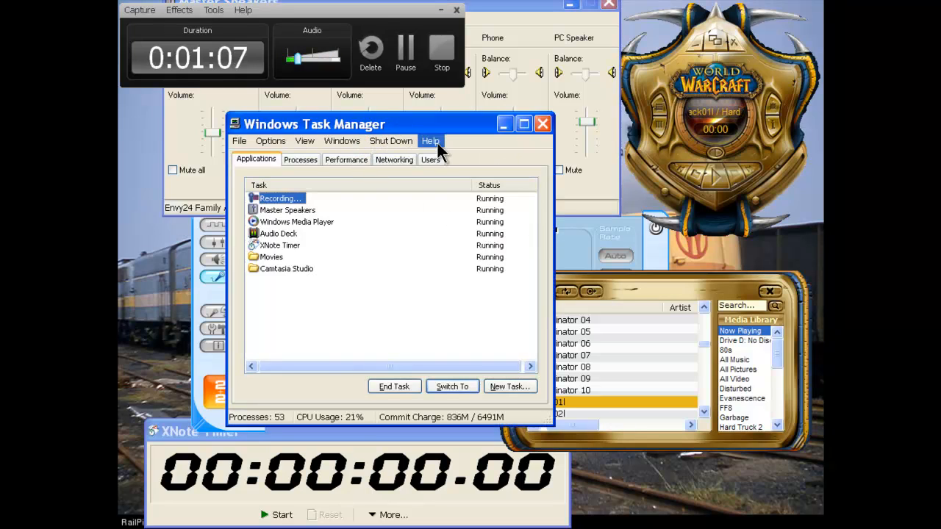
click(542, 125)
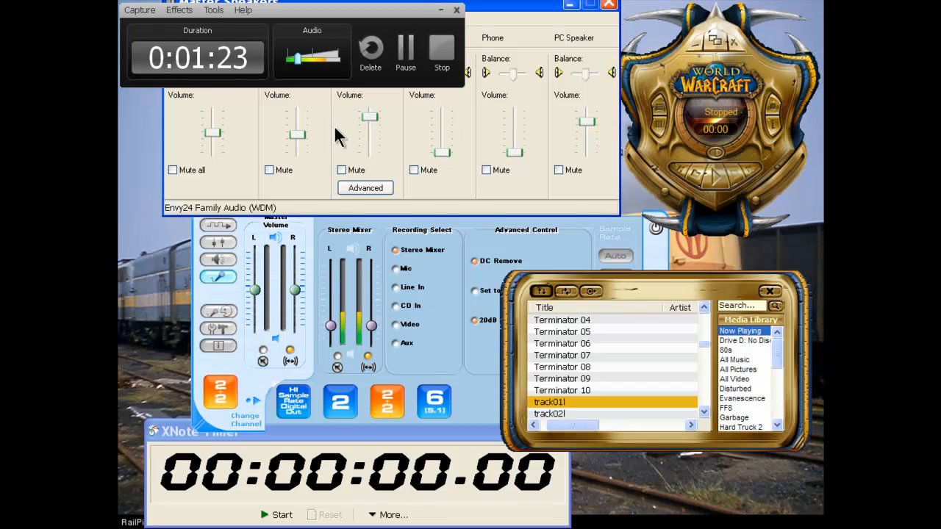
- Raise the master volume slightly in Audio Deck and bring the Windows Media Player playlist back in front
click(433, 234)
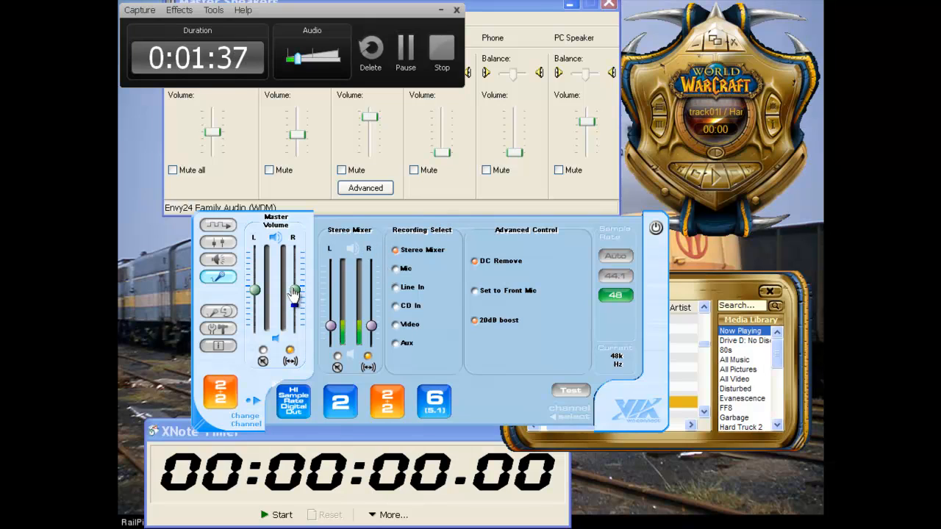
drag(293, 290, 293, 289)
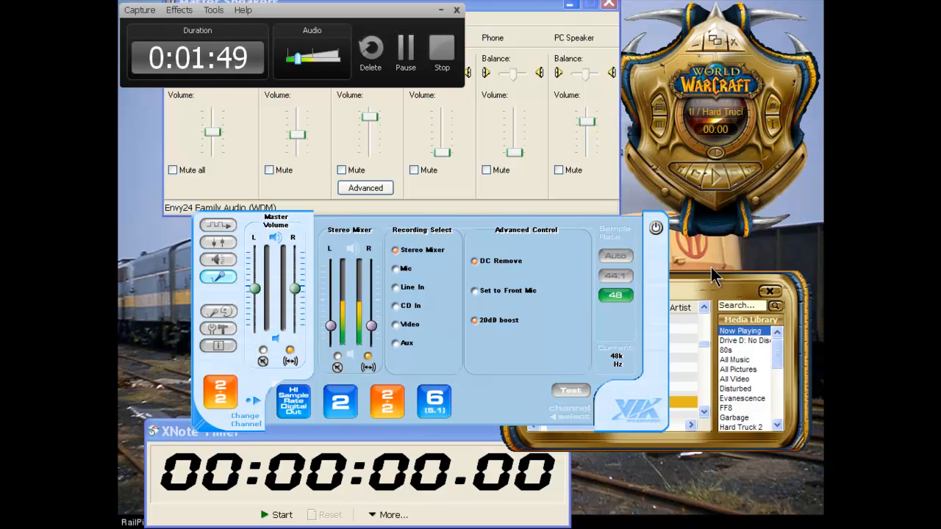
click(672, 69)
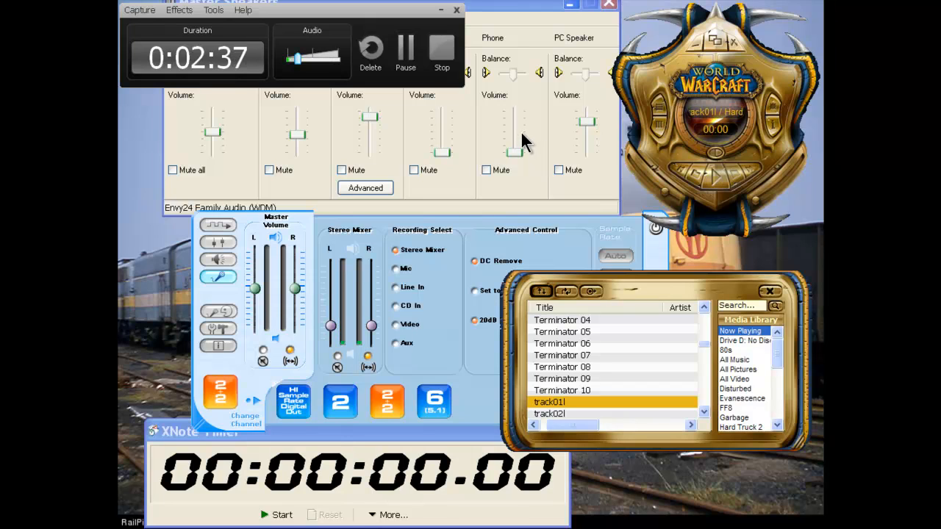
- Run the XNote Timer for a few seconds, reset it to zero, and stop the screen recording
click(388, 432)
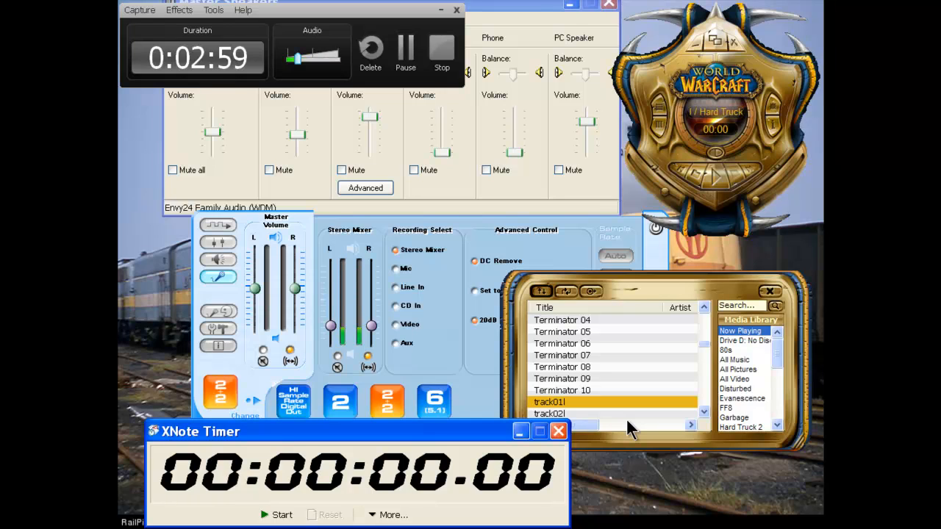
key(space)
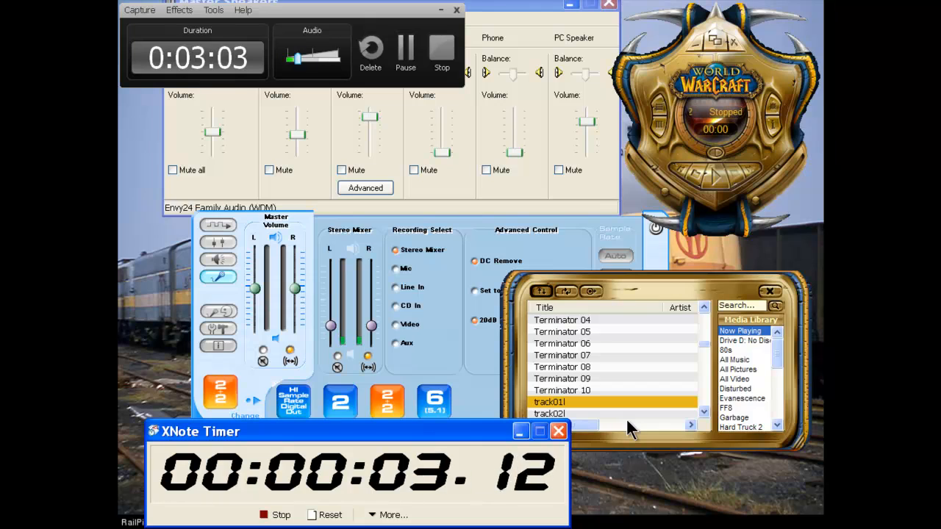
key(space)
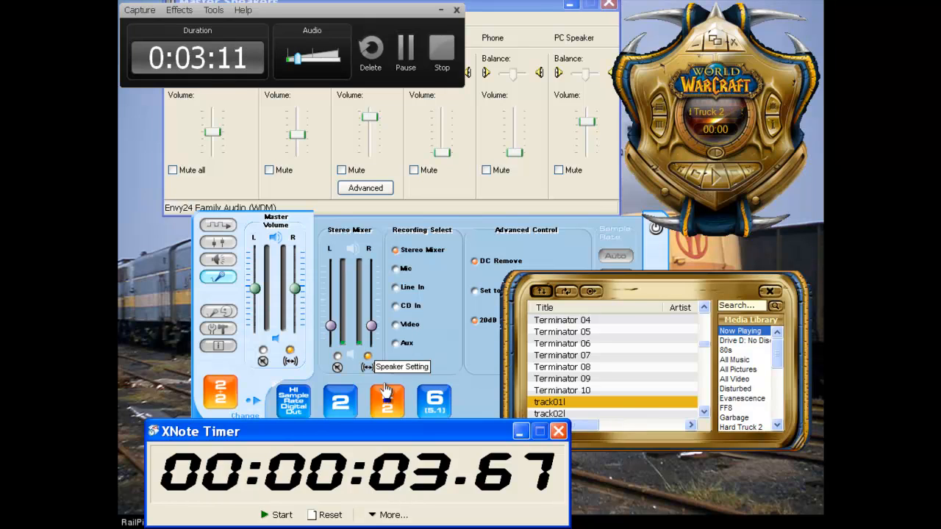
click(330, 515)
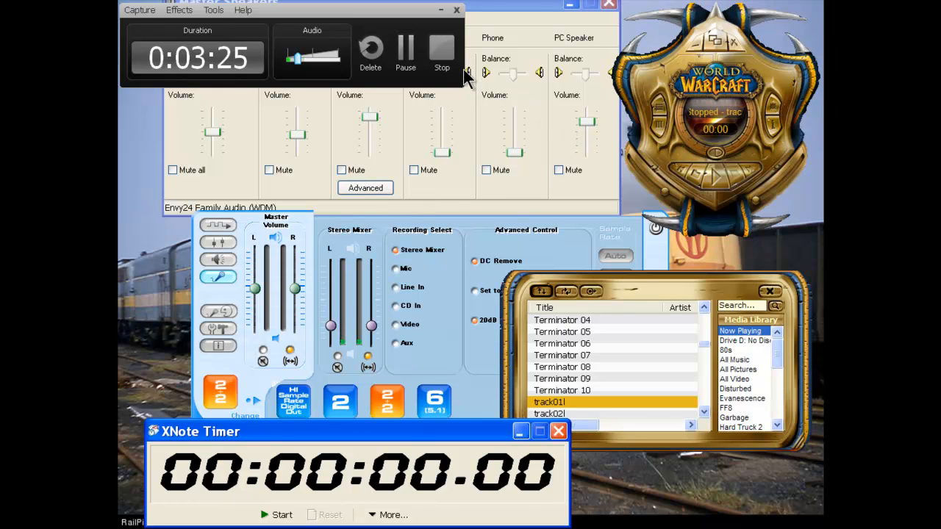
click(442, 50)
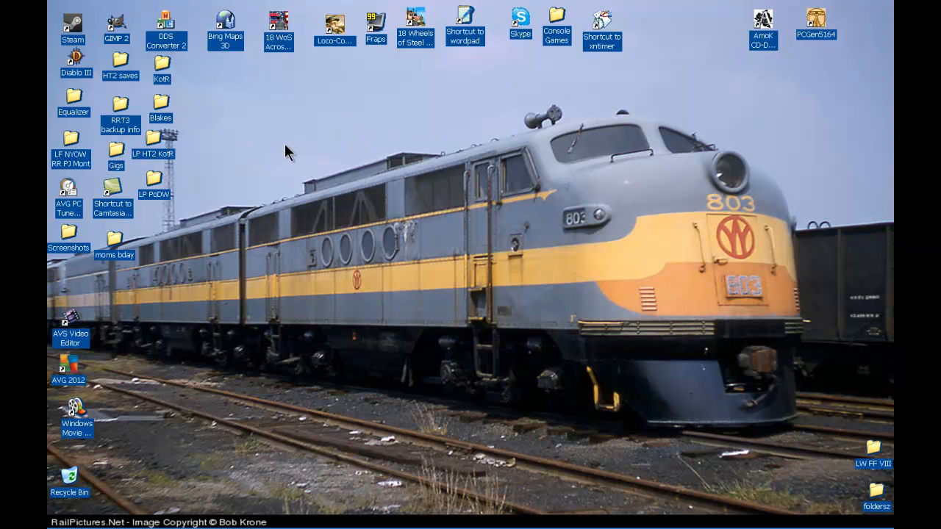
- Open Fraps to review its movie capture settings, and minimize its window
click(375, 33)
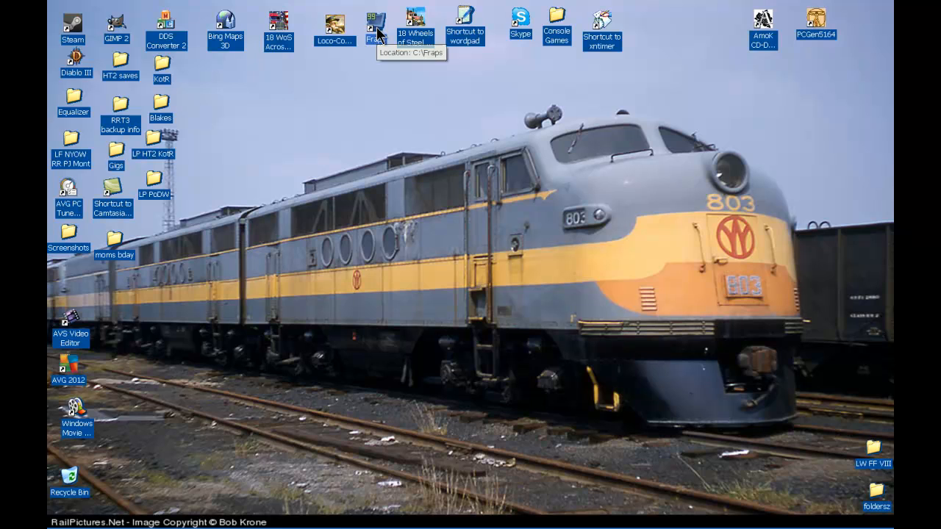
double_click(377, 33)
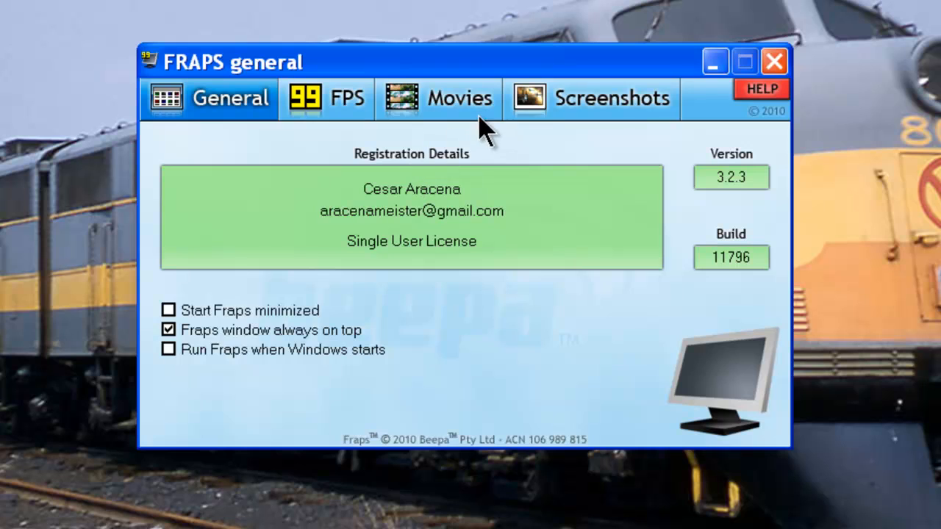
click(437, 99)
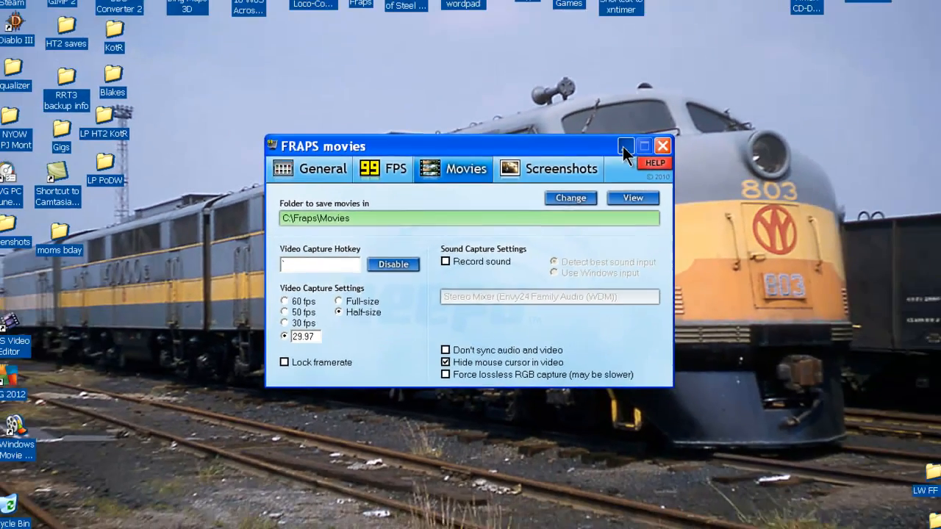
click(624, 145)
- Open the Camtasia Studio folder to inspect the capture-1 and capture-2 recordings, and minimize the folder
mouse_move(348, 524)
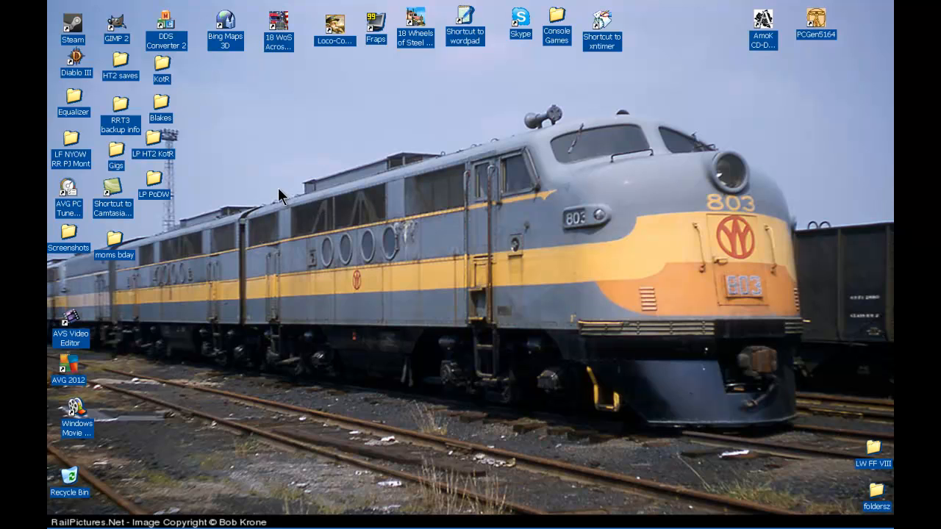
mouse_move(200, 523)
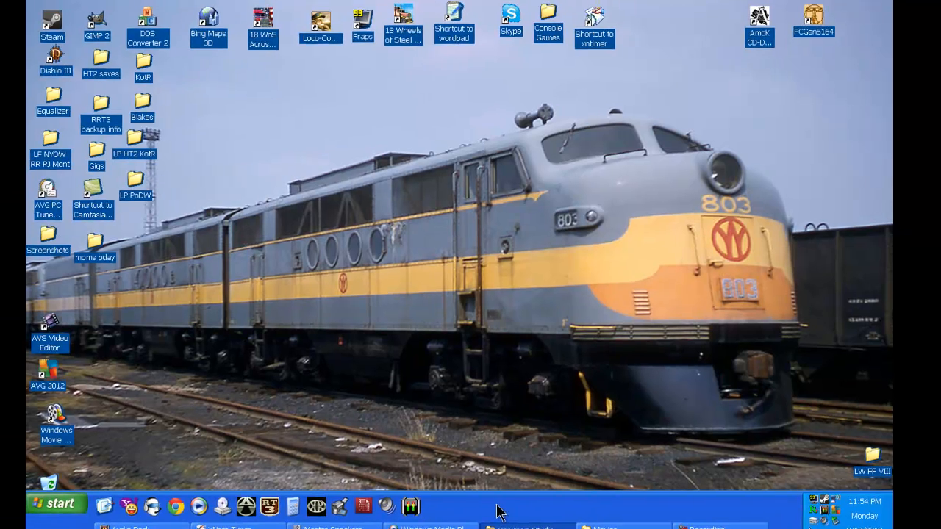
click(528, 520)
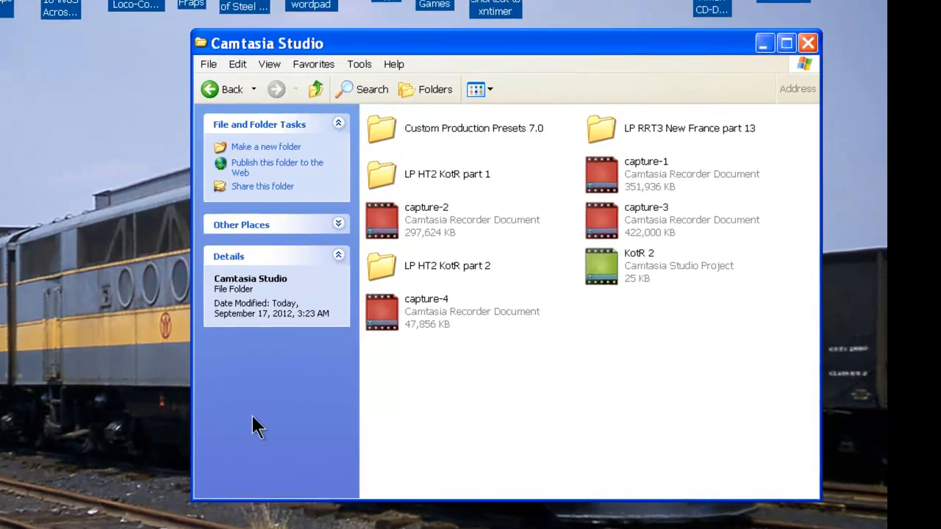
click(343, 215)
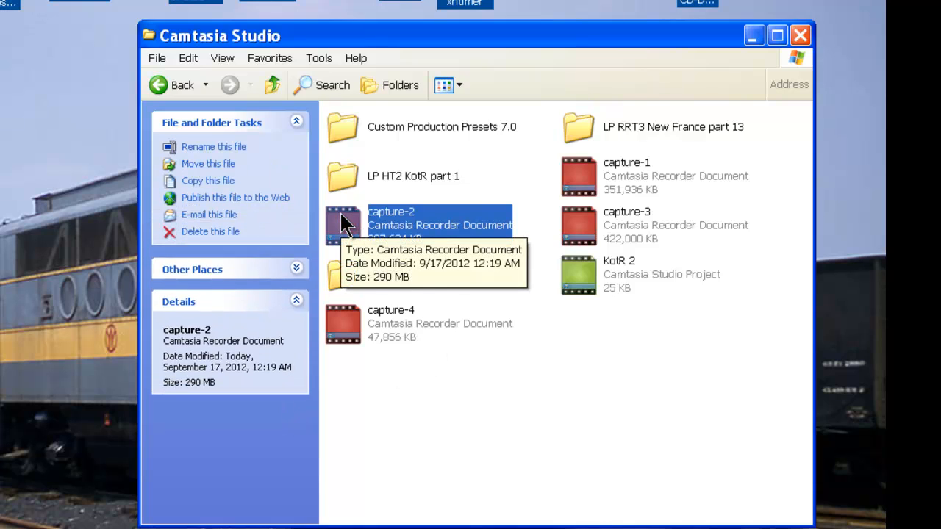
click(587, 166)
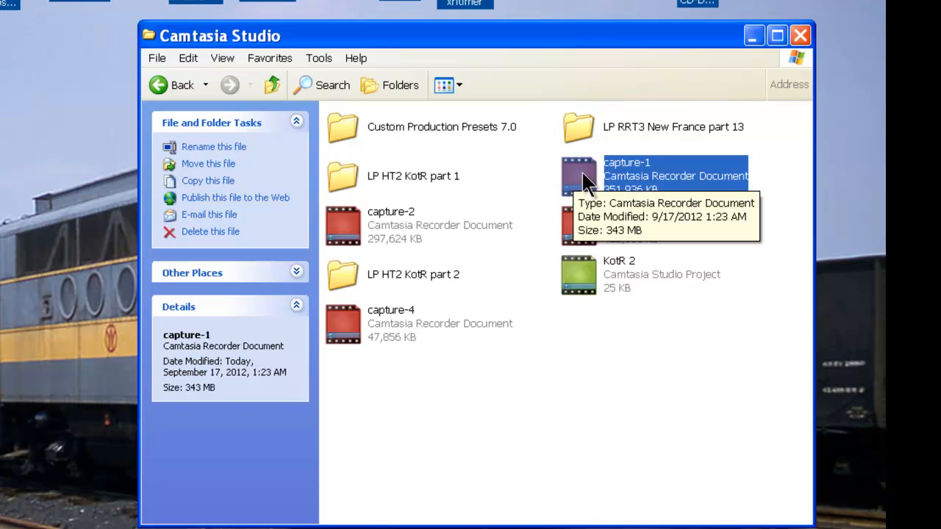
click(359, 223)
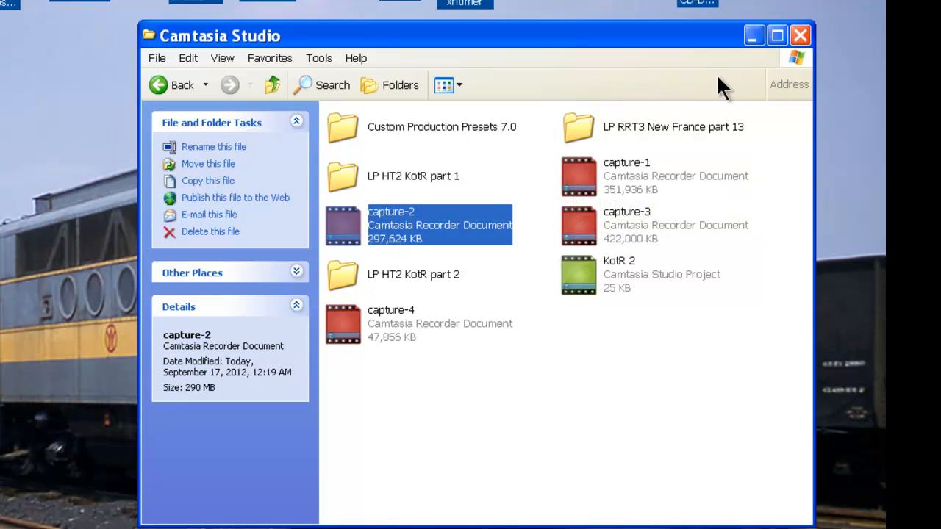
click(747, 38)
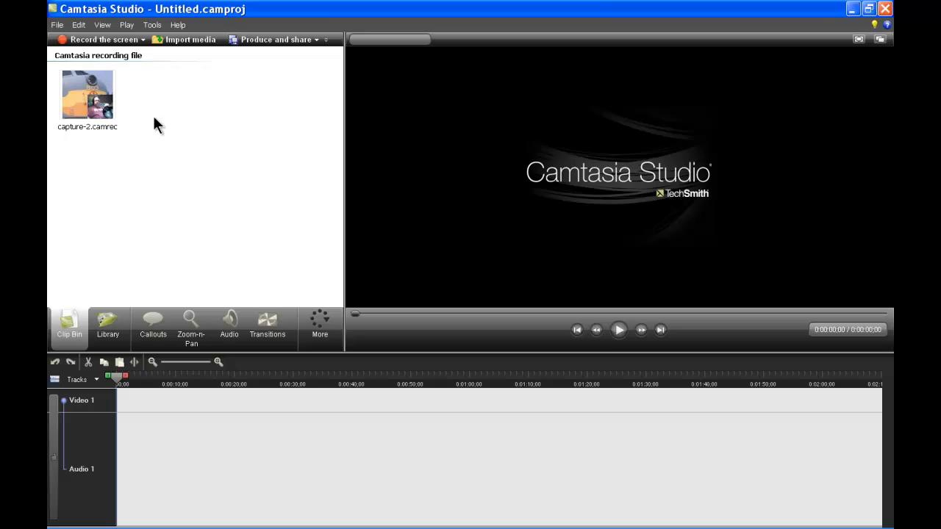
- Add capture-2.camrec to the timeline with the editing dimensions set to 1280 x 720
drag(84, 100, 215, 464)
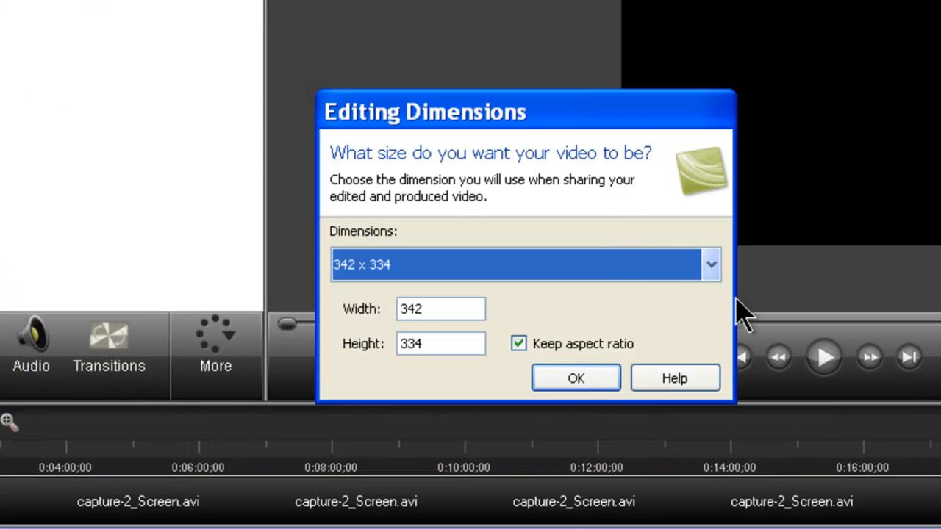
click(709, 266)
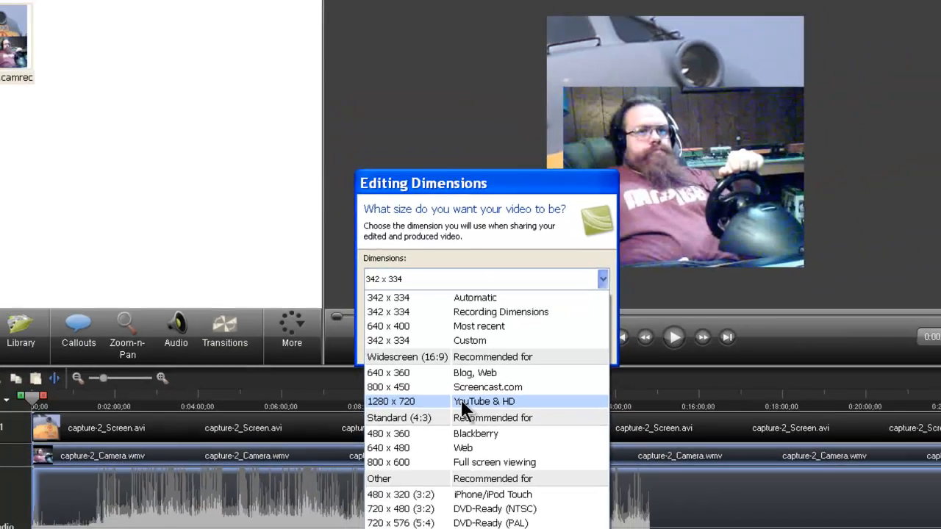
click(485, 461)
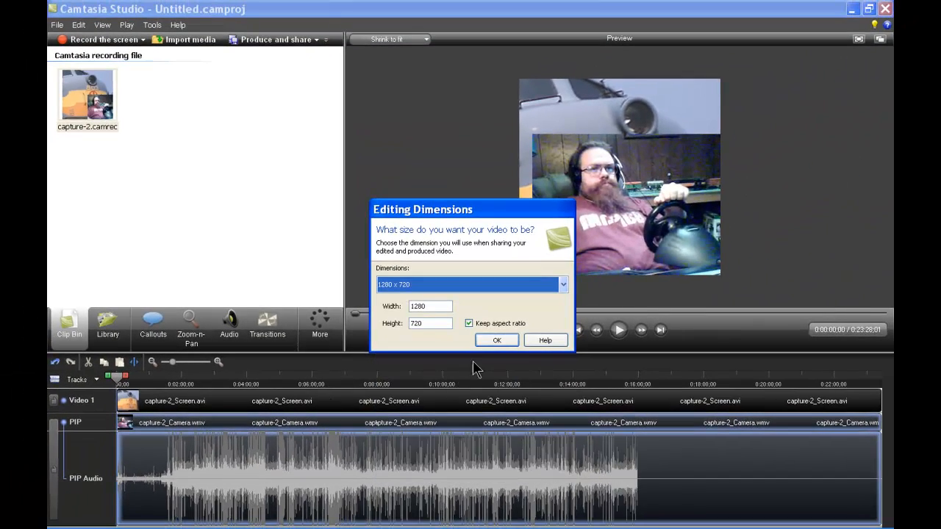
click(499, 341)
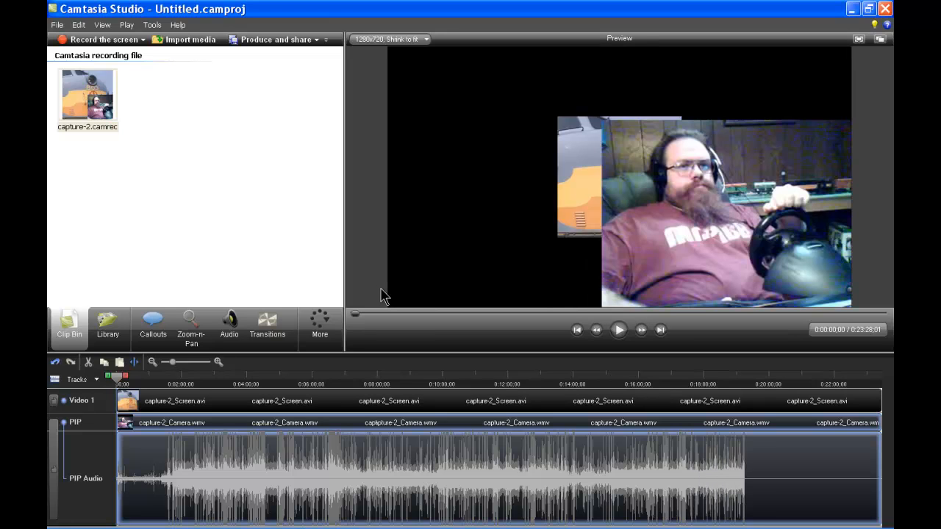
- Exit Fraps, which is still running in the background
mouse_move(744, 527)
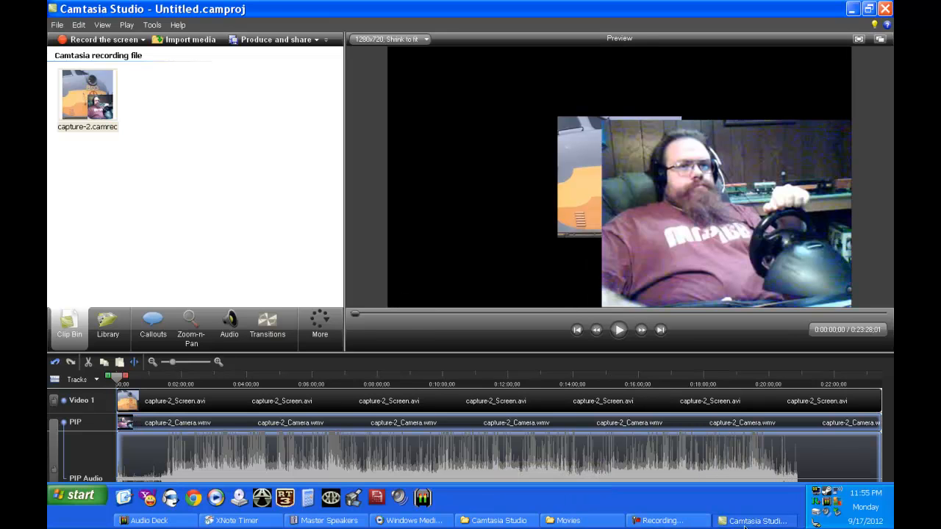
right_click(819, 497)
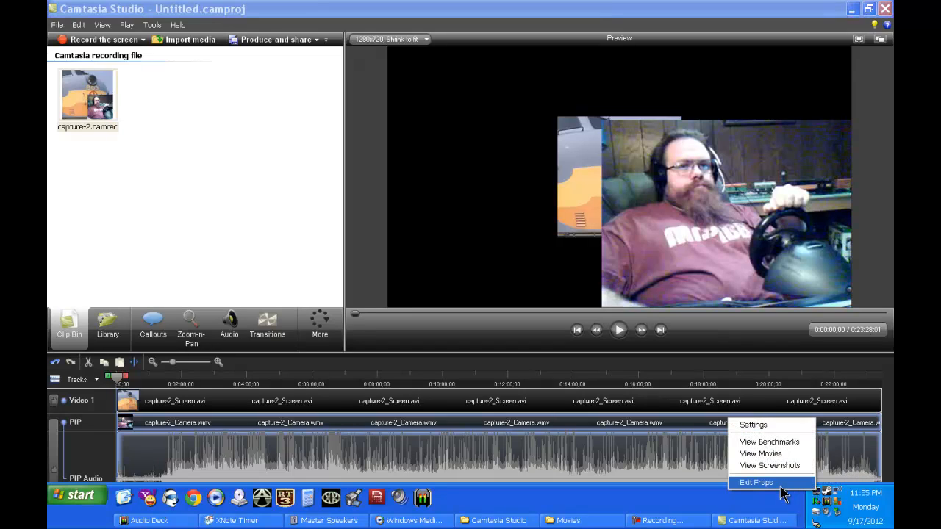
click(781, 482)
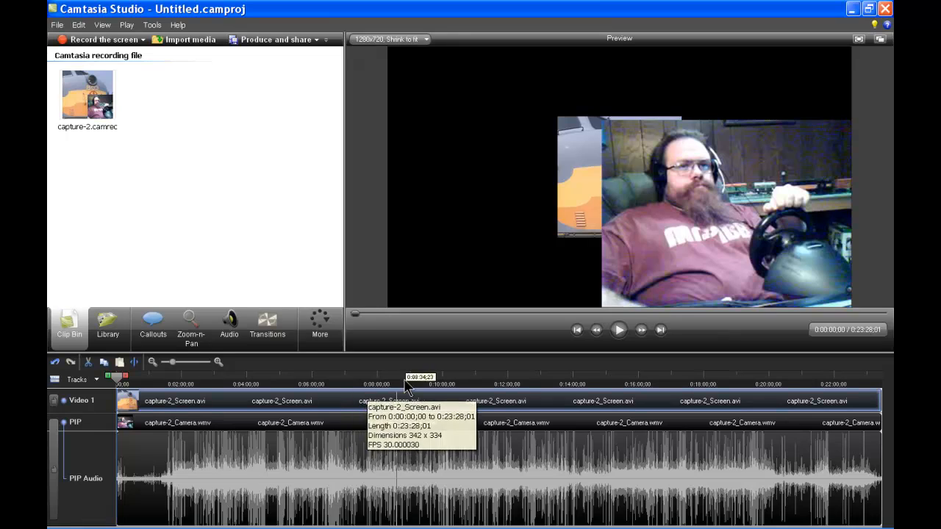
- Shrink the camera picture-in-picture video to about 343 x 258 in the lower-right corner of the video frame
click(644, 156)
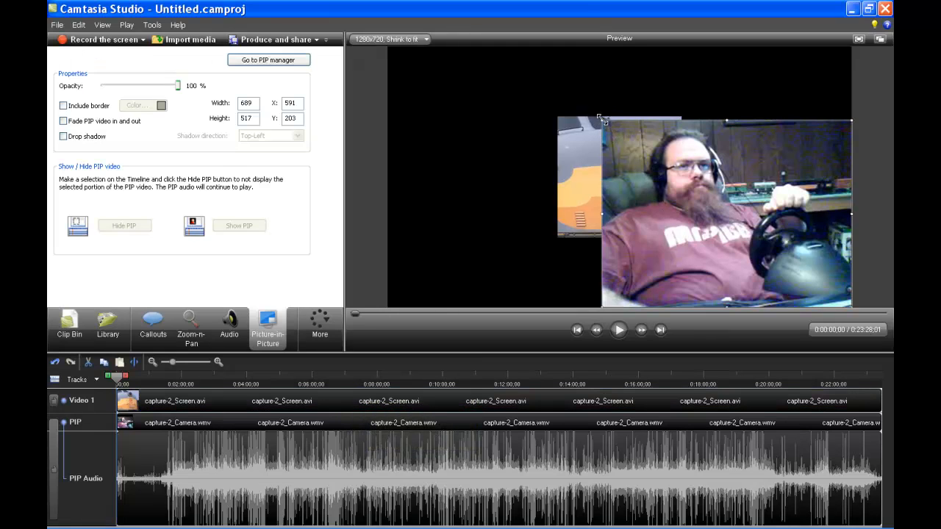
drag(603, 121, 726, 249)
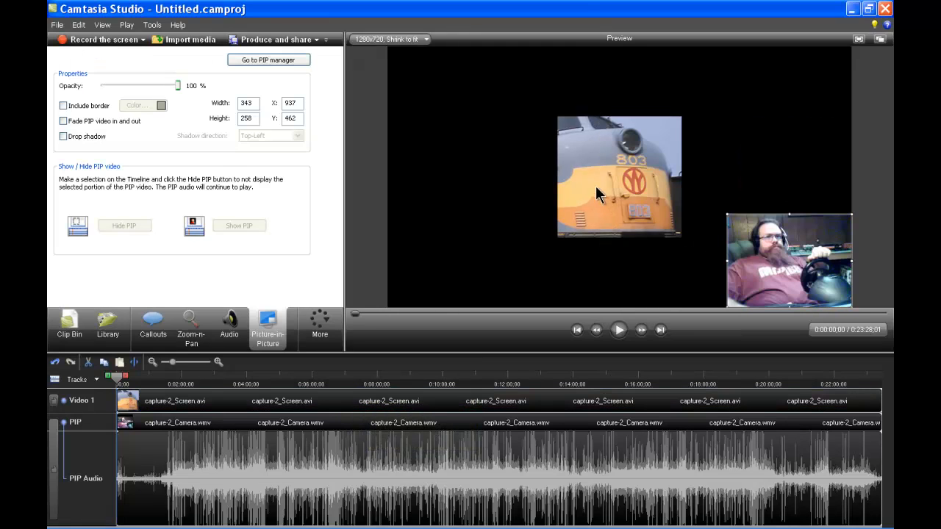
- Remove the capture-2_Screen.avi clip from the Video 1 track, keeping the camera clip on the PIP track
click(215, 406)
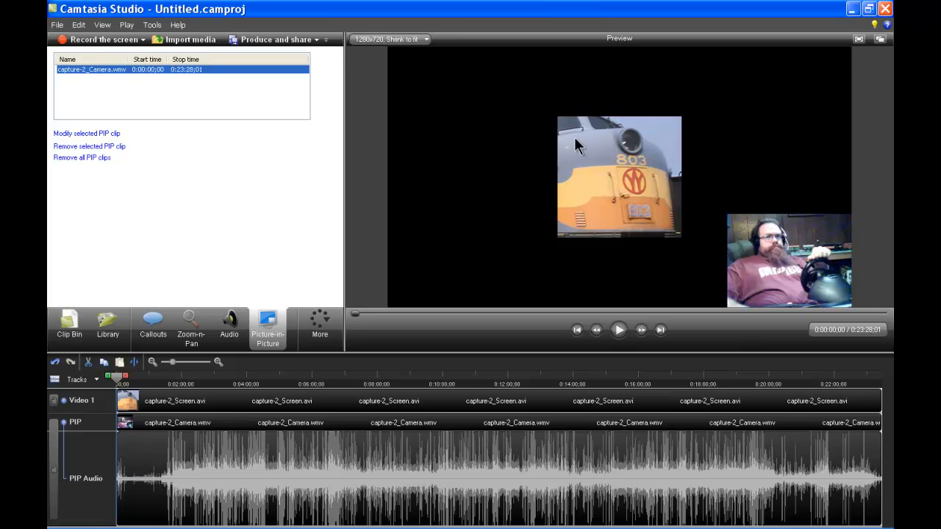
click(375, 405)
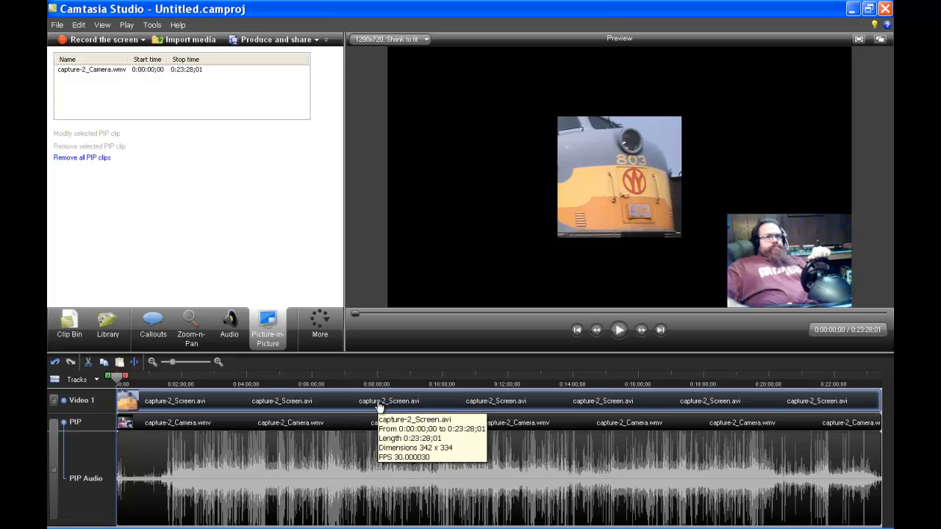
right_click(380, 407)
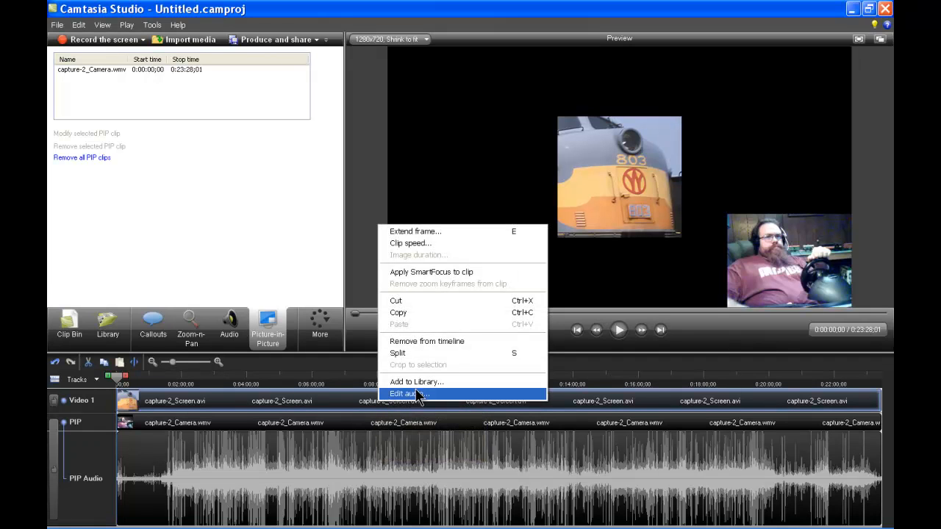
click(424, 341)
mouse_move(340, 523)
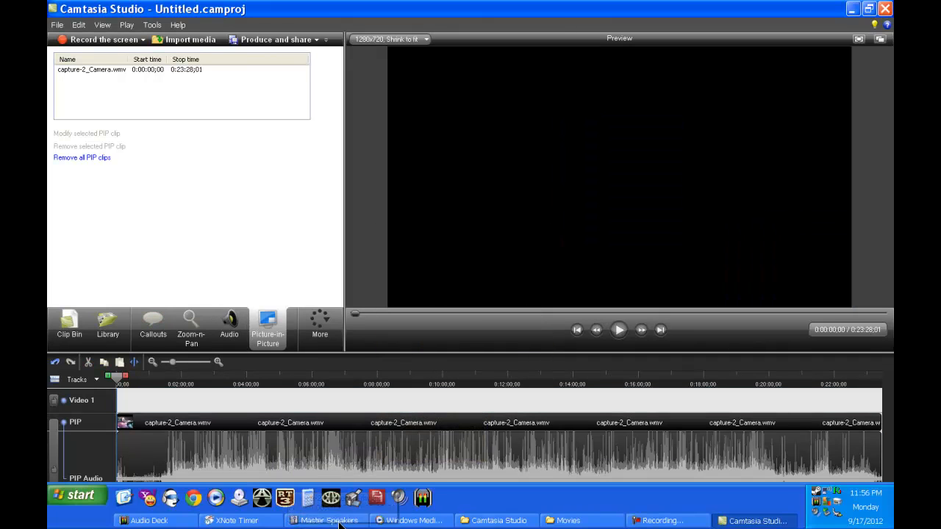
- Bring the Movies folder window into view over the project and clear its current file selection
click(568, 520)
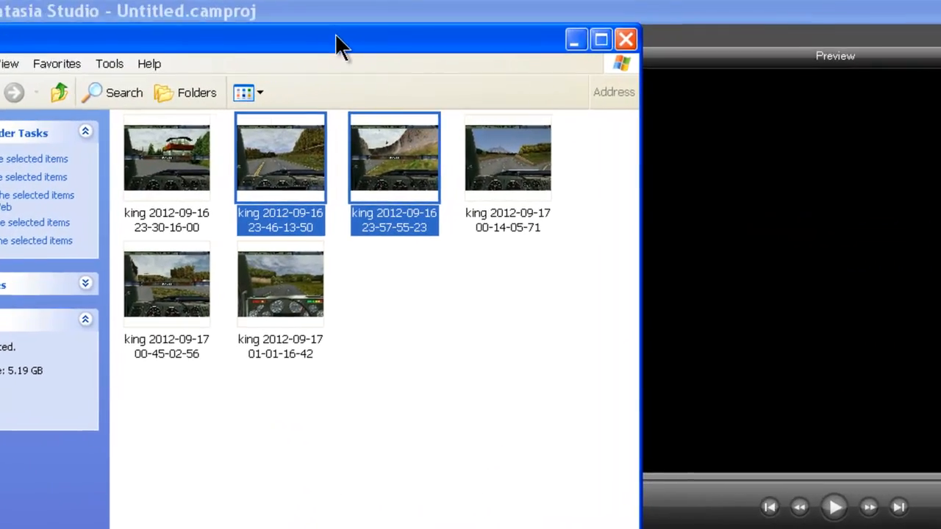
drag(336, 42, 483, 32)
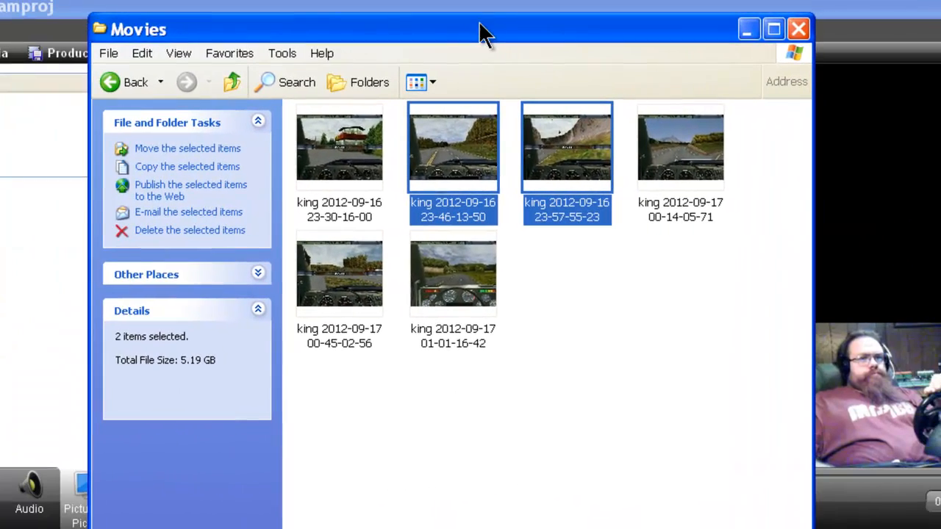
key(alt+Tab)
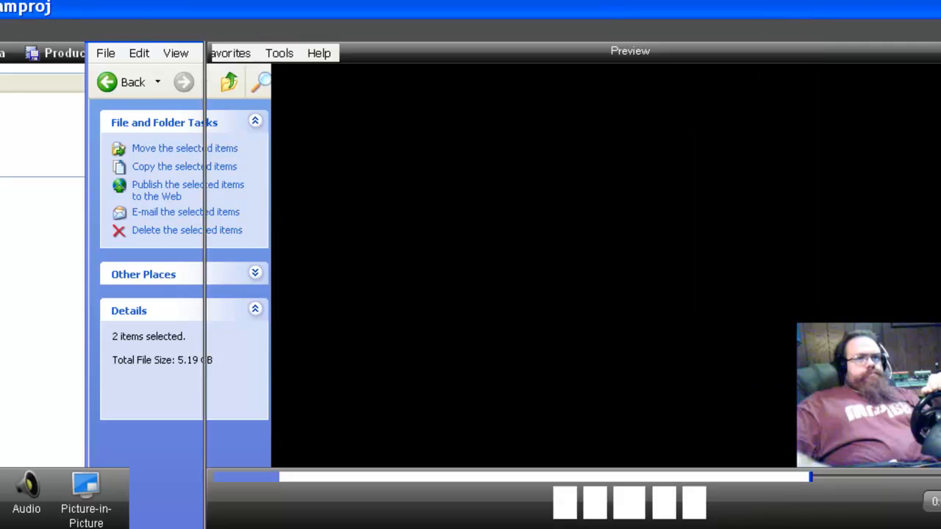
key(alt+Tab)
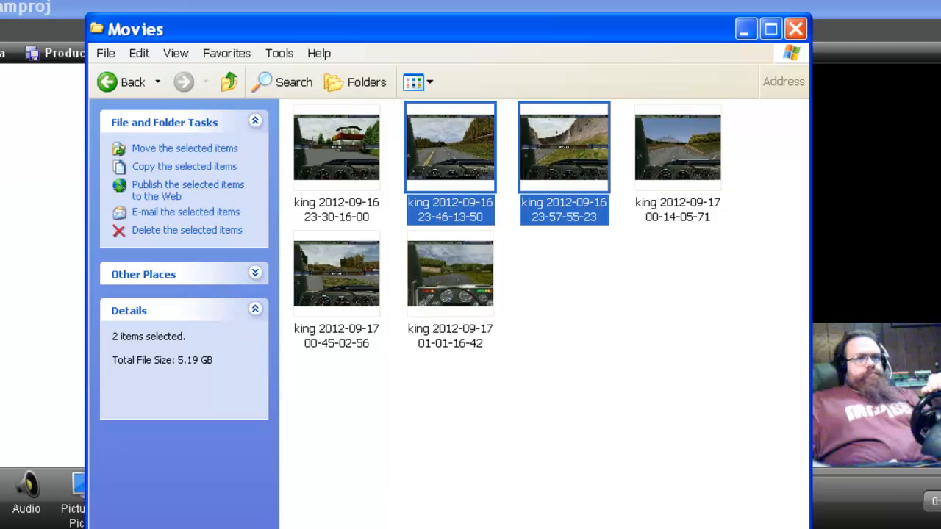
drag(433, 203, 459, 197)
click(404, 472)
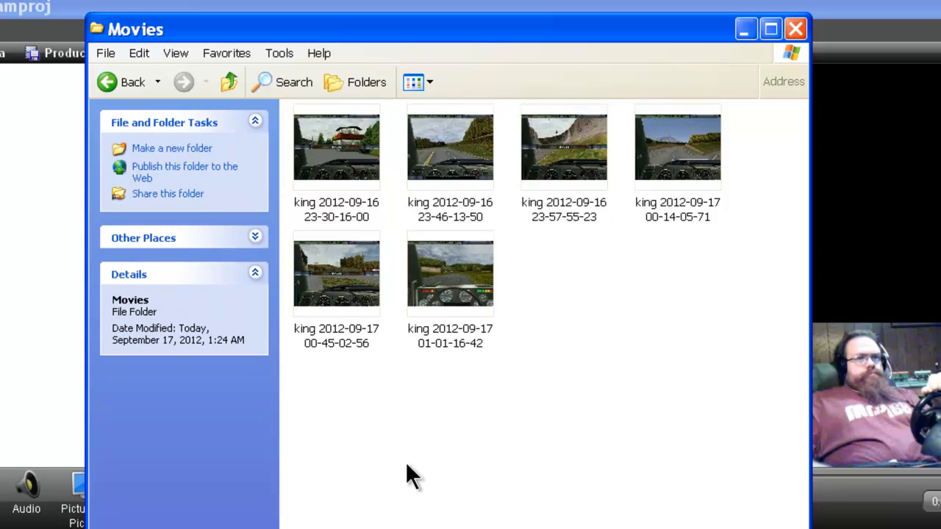
click(318, 195)
click(459, 156)
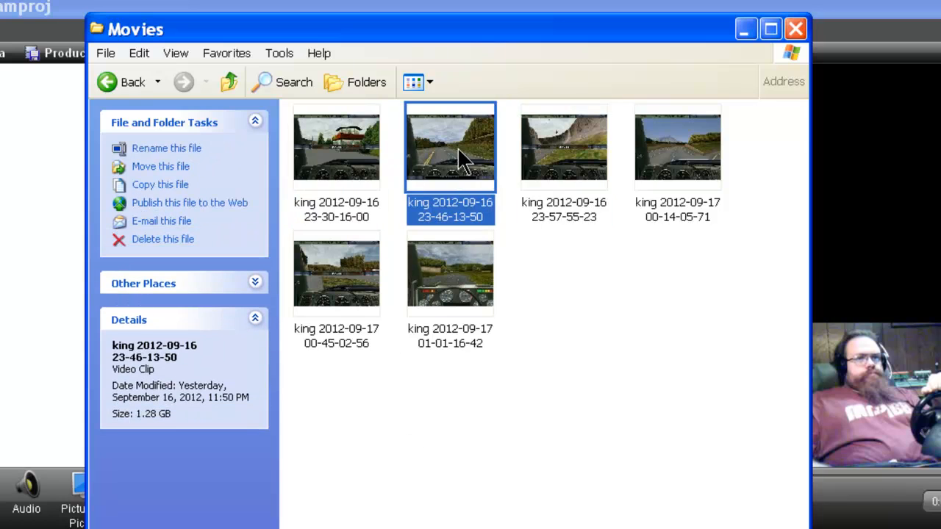
click(373, 147)
click(465, 139)
click(597, 160)
click(691, 158)
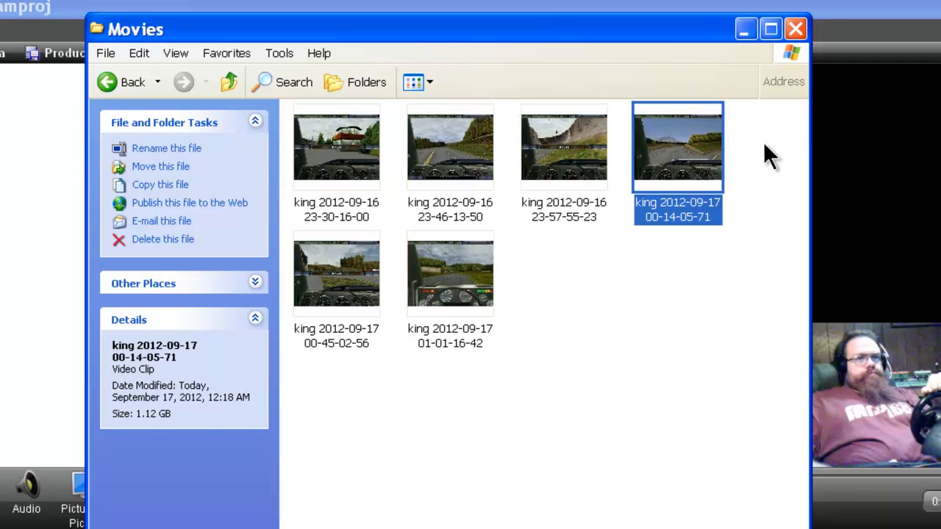
drag(763, 142, 561, 191)
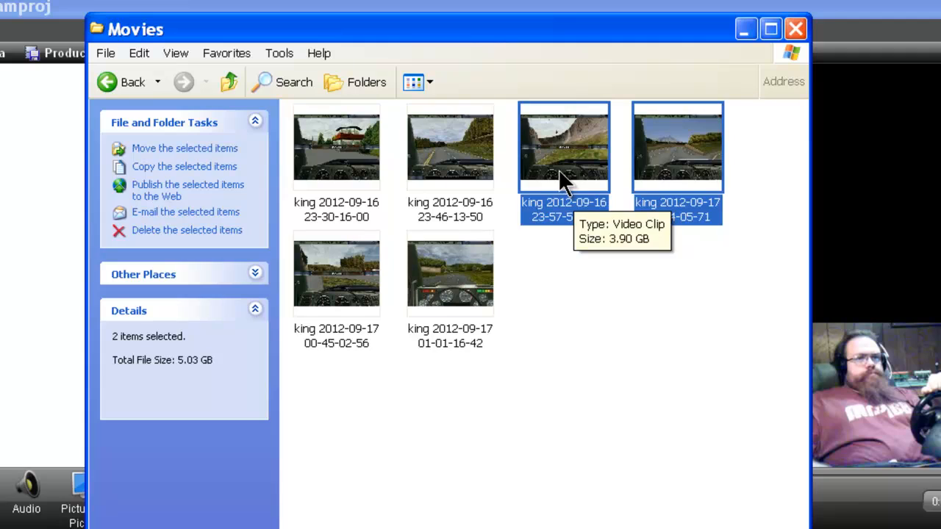
drag(558, 169, 374, 281)
drag(414, 233, 109, 272)
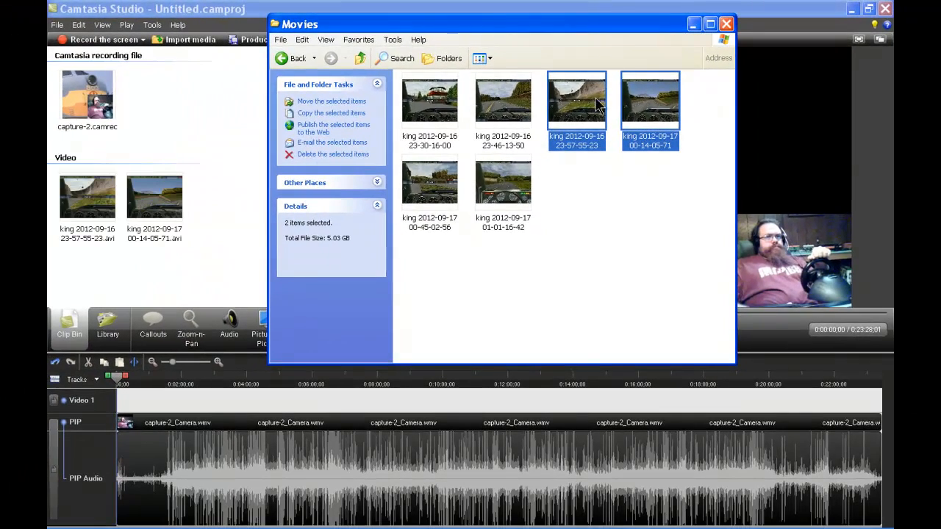
click(694, 24)
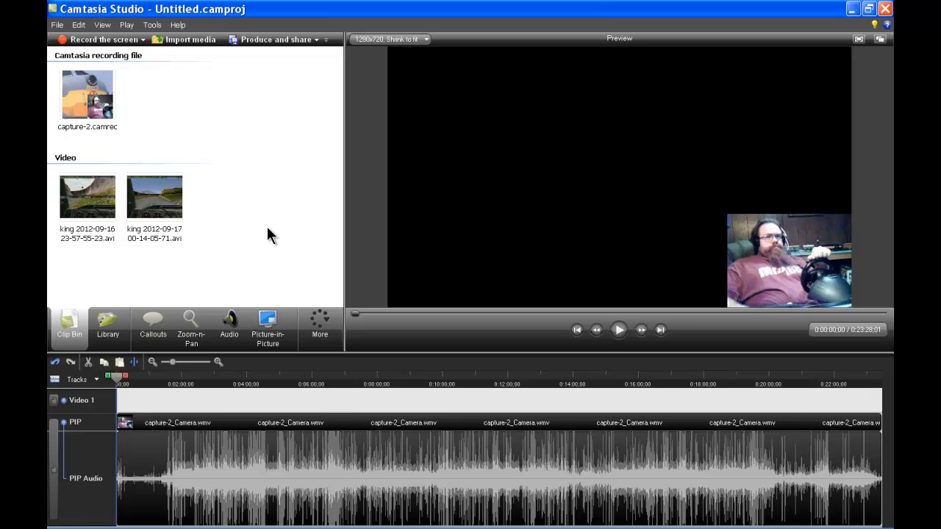
- Go to about 0:01:24 on the timeline and enlarge the camera picture-in-picture video to about 643 x 482
click(163, 384)
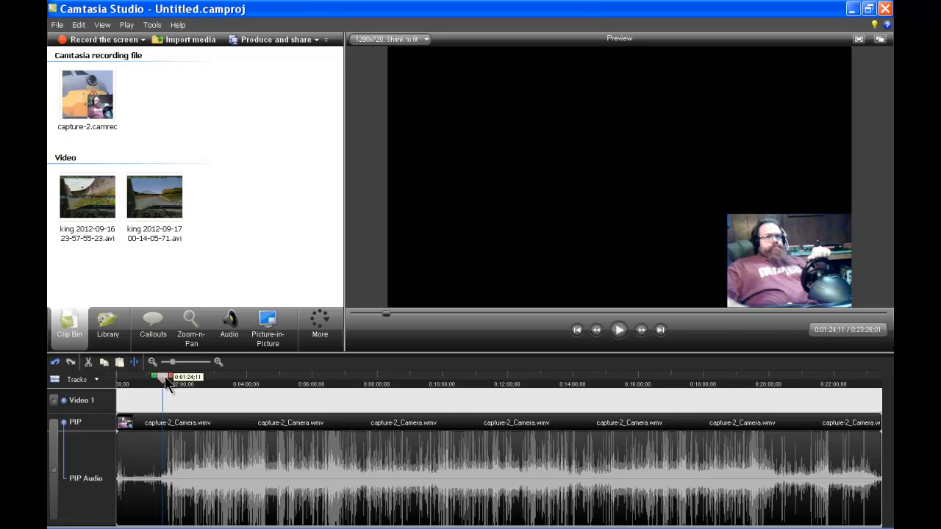
click(763, 239)
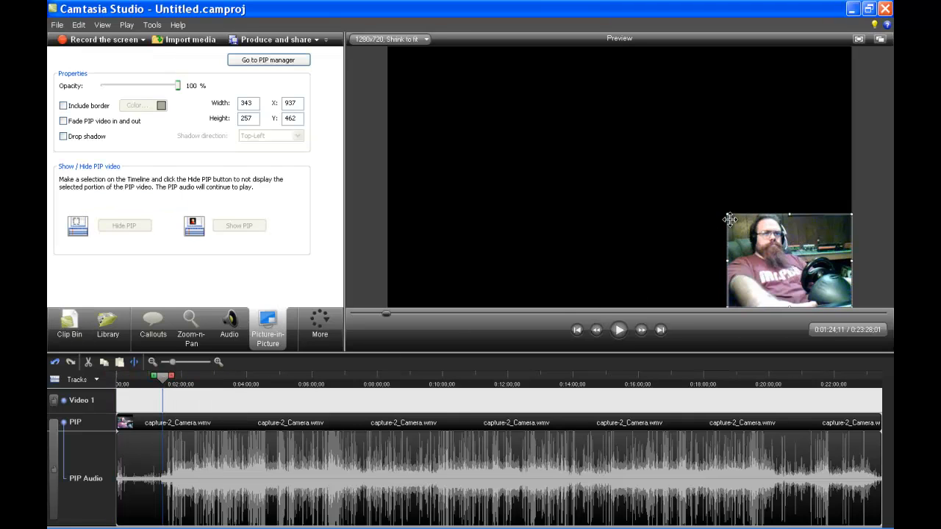
drag(728, 215, 618, 132)
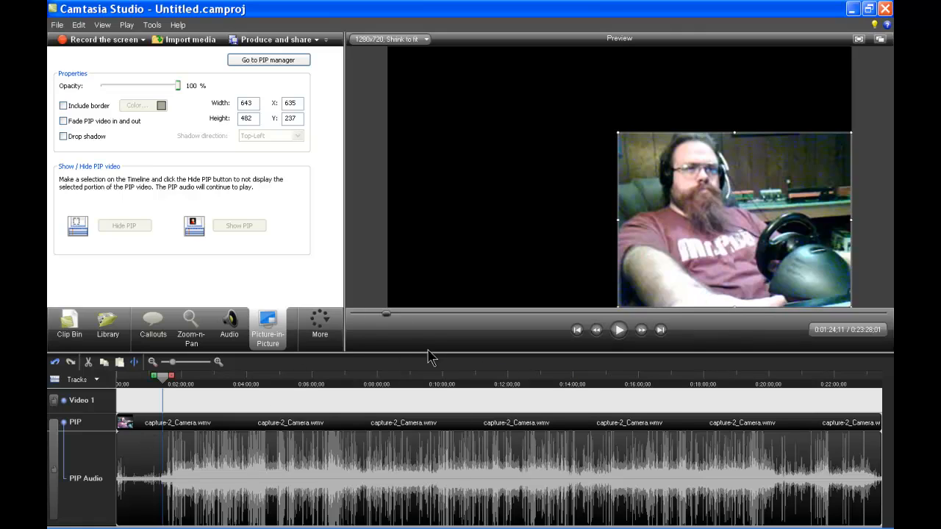
- Play the camera video up to 0:01:38;00 and split the PIP clip there
click(619, 330)
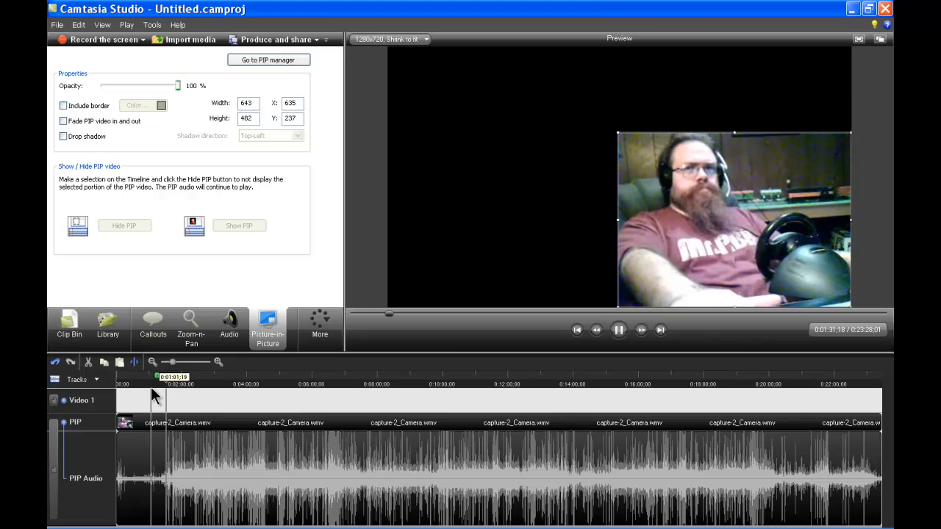
click(620, 334)
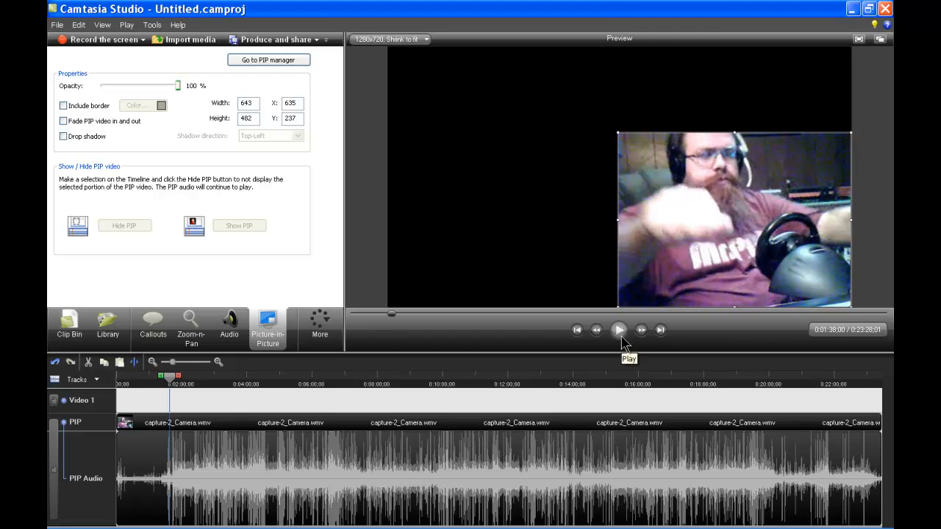
click(134, 362)
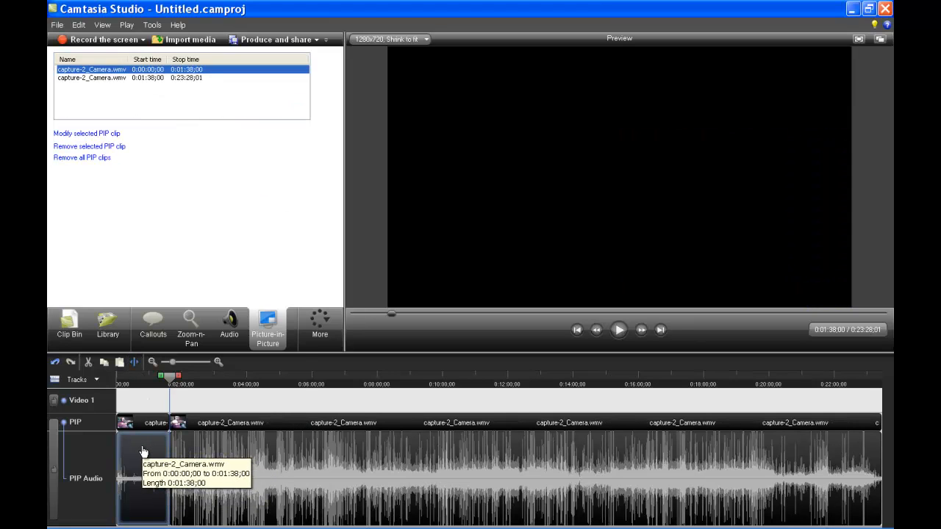
- Remove the first piece of the split camera clip and move the remaining clip to the start of the PIP track
right_click(145, 454)
click(184, 385)
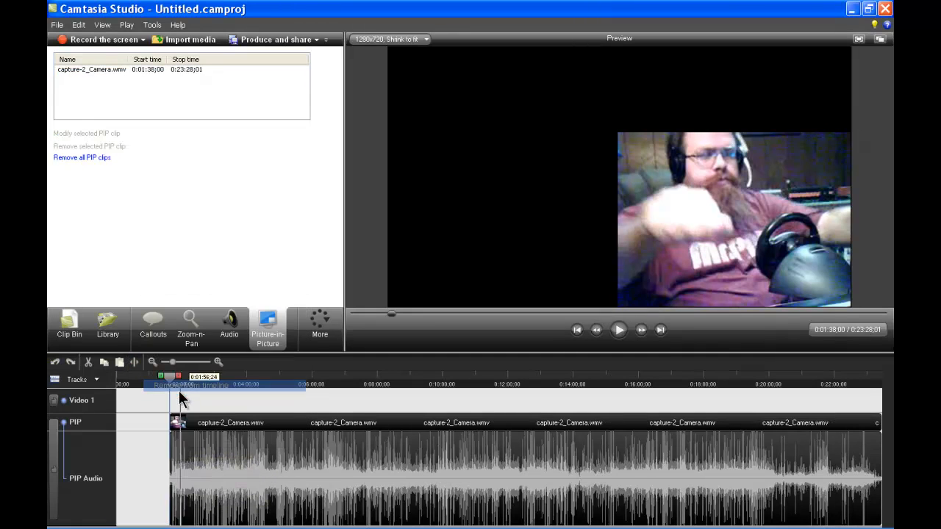
drag(238, 422, 149, 422)
drag(129, 378, 103, 386)
click(69, 324)
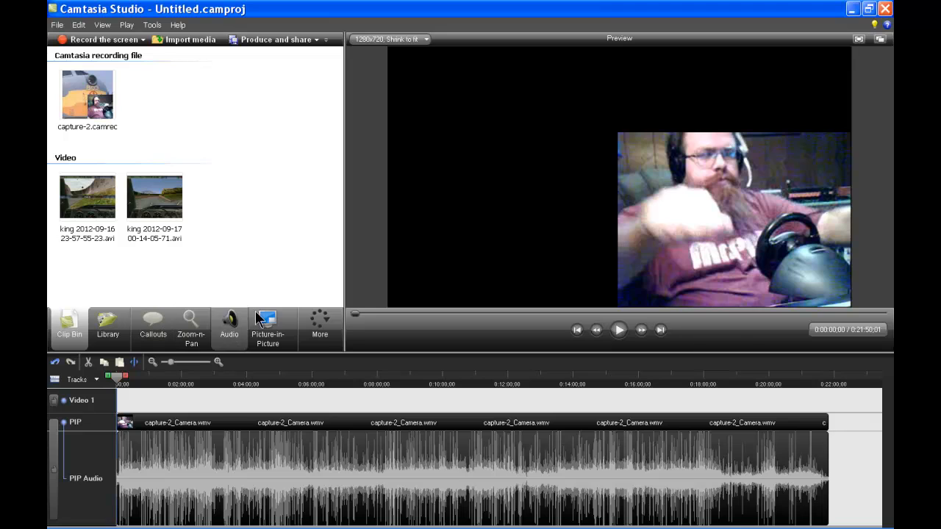
click(85, 200)
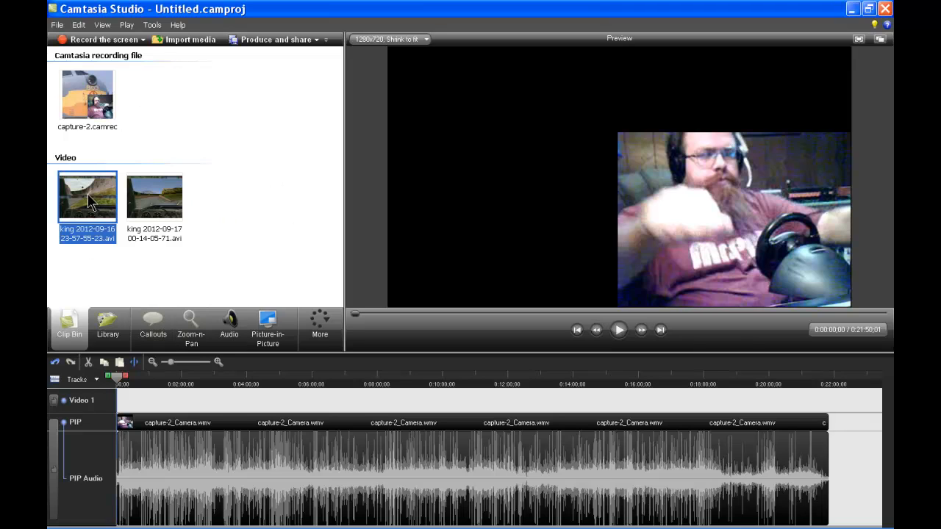
drag(88, 200, 136, 404)
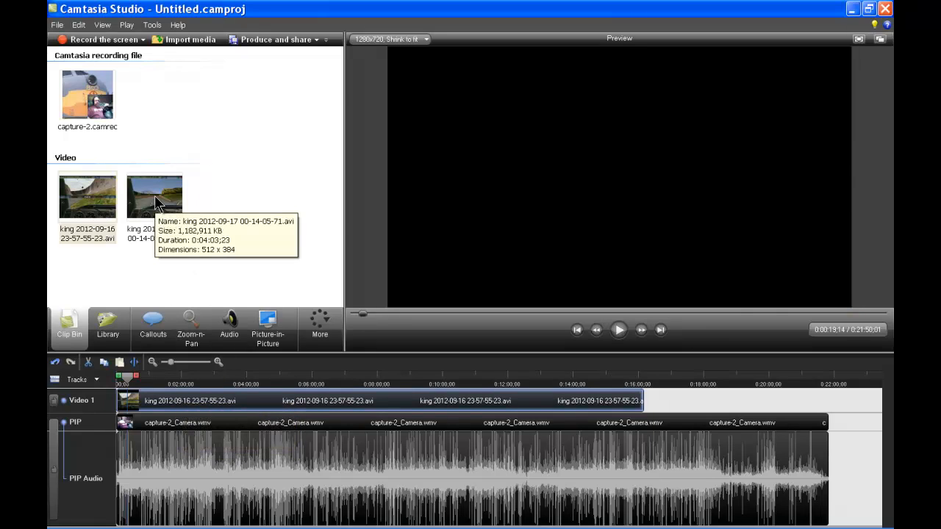
click(157, 204)
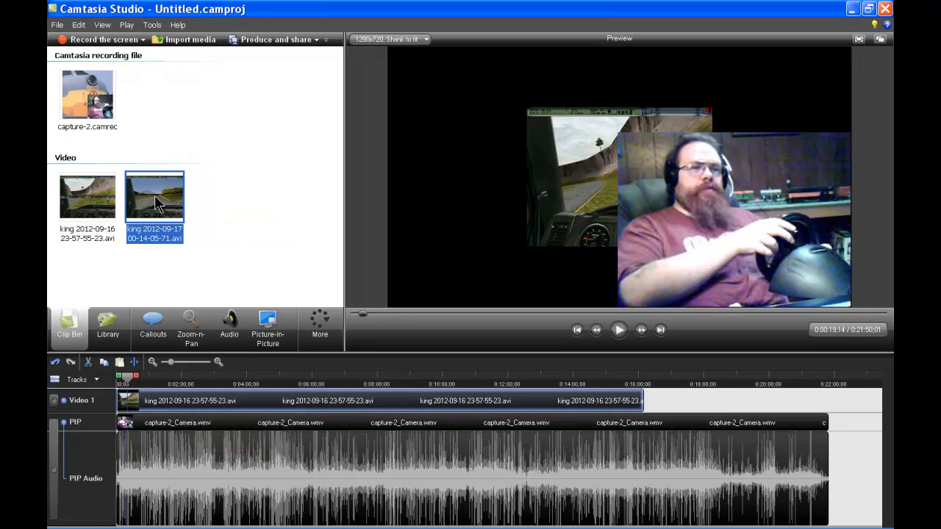
click(103, 206)
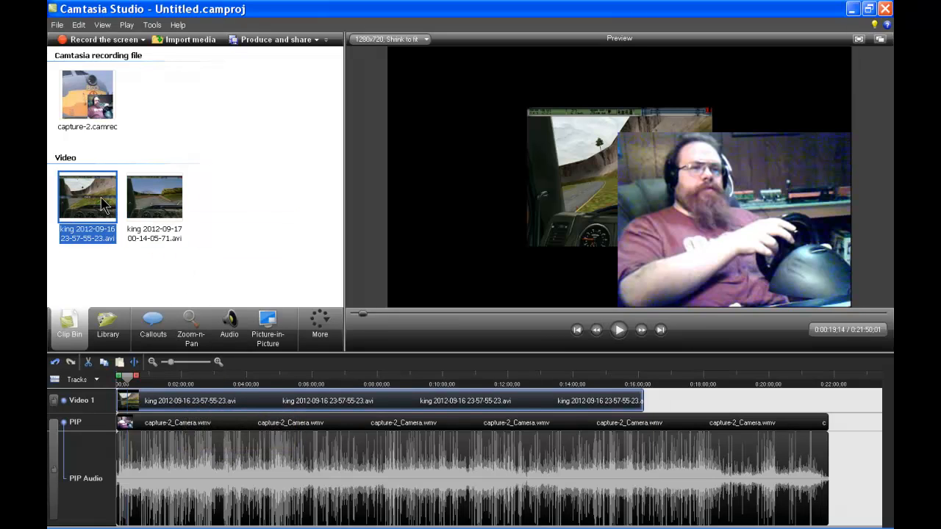
click(150, 201)
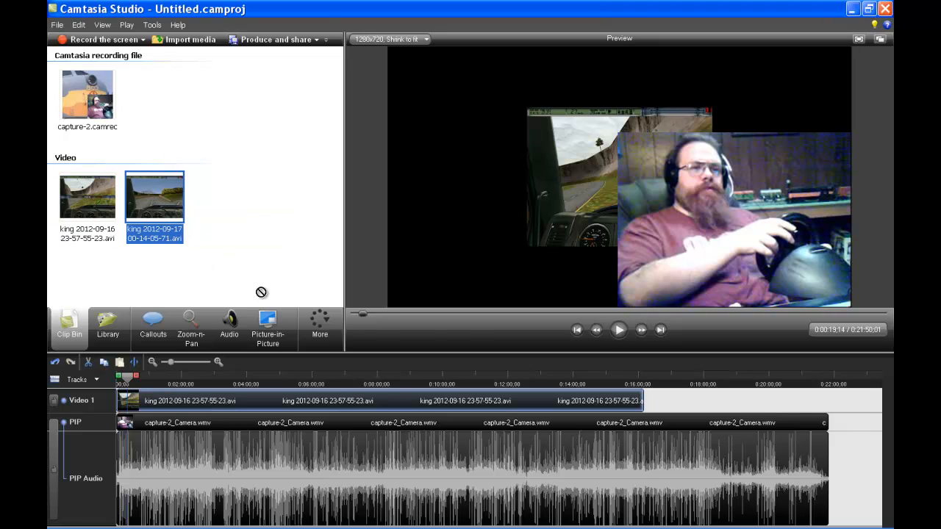
drag(696, 378, 657, 401)
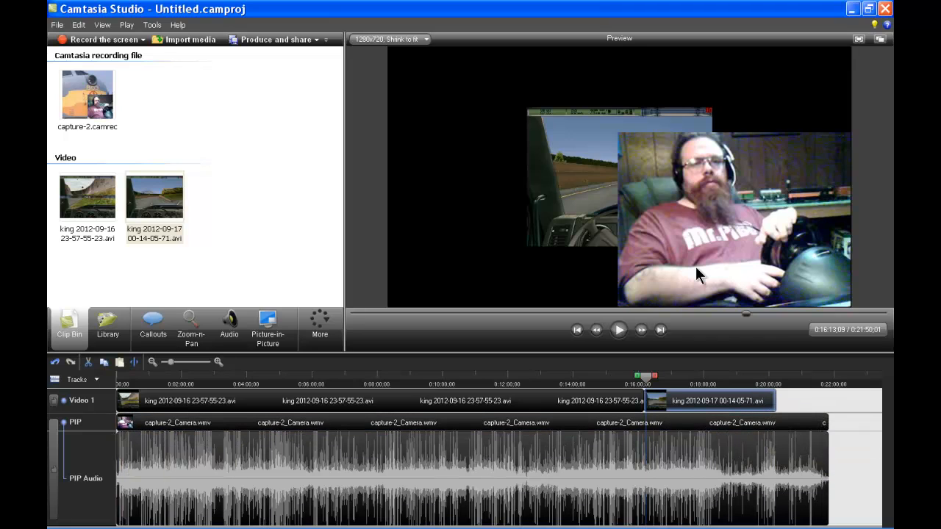
- Shrink the camera picture-in-picture video to about 247 x 185, at the frame's right edge clear of the game footage
click(686, 206)
drag(620, 134, 796, 228)
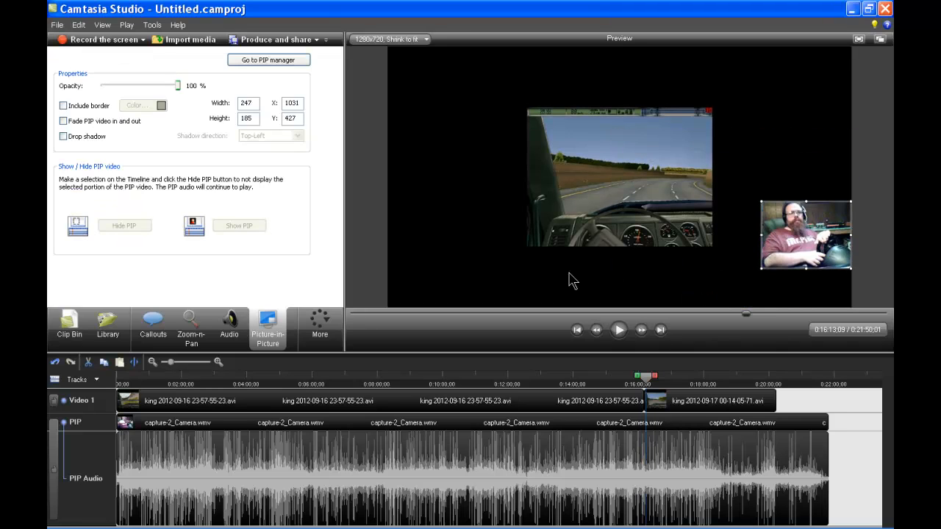
- Zoom in on the game footage with Zoom-n-Pan to about 184%, aligning it with the frame's left edge and leaving room beside it for the camera video
click(197, 321)
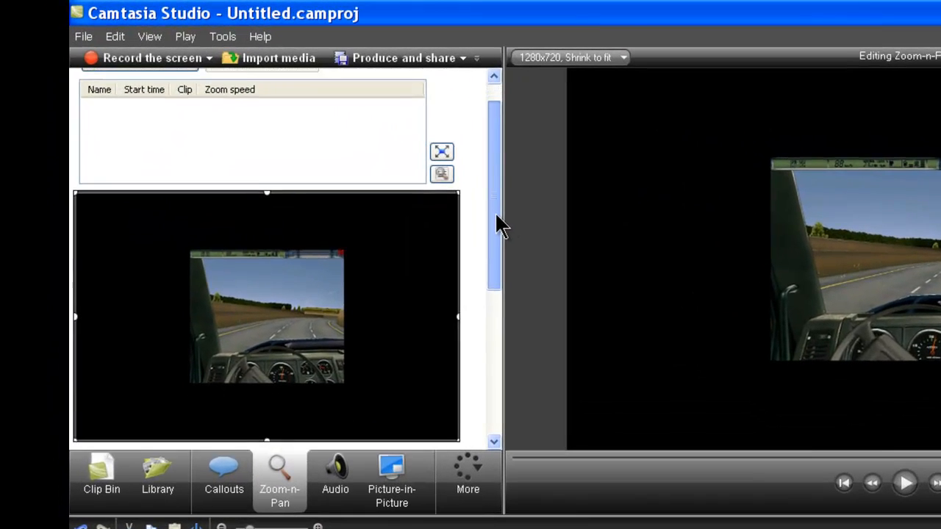
drag(339, 144, 339, 173)
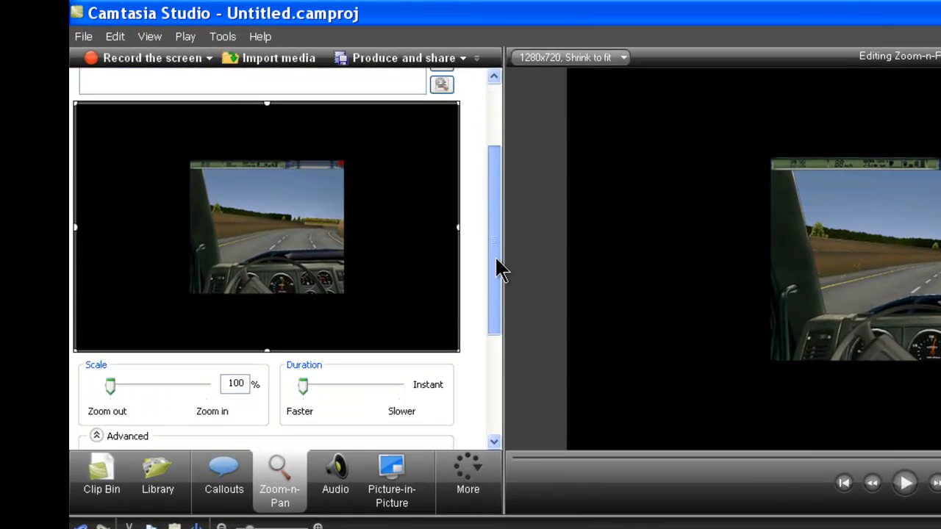
drag(499, 266, 496, 246)
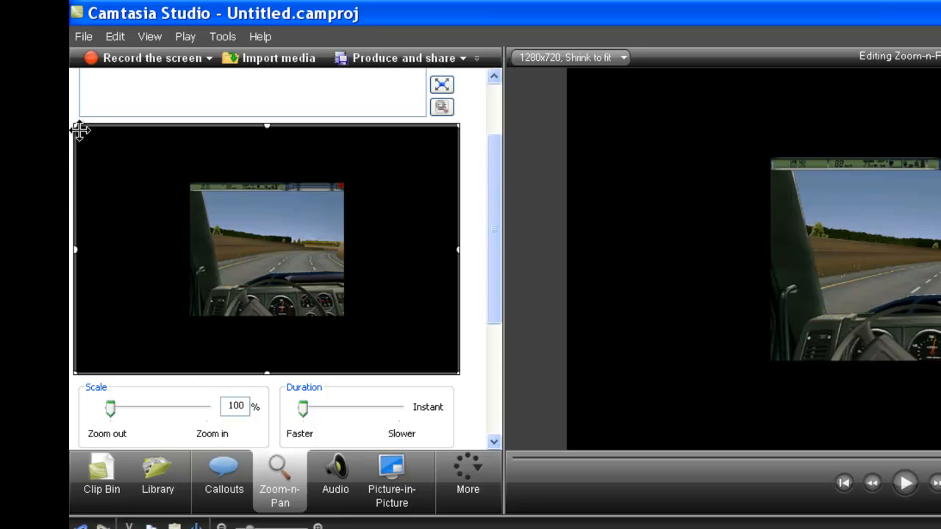
drag(79, 127, 189, 241)
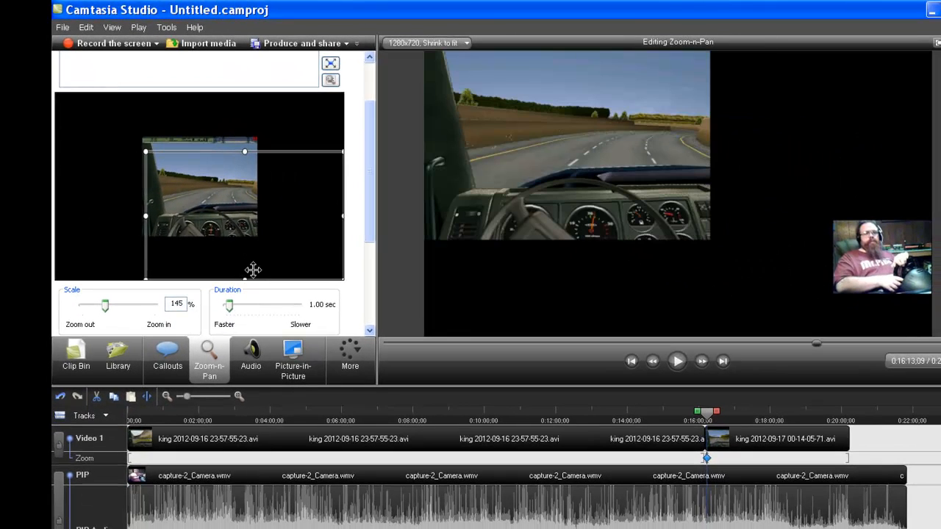
drag(236, 245, 229, 203)
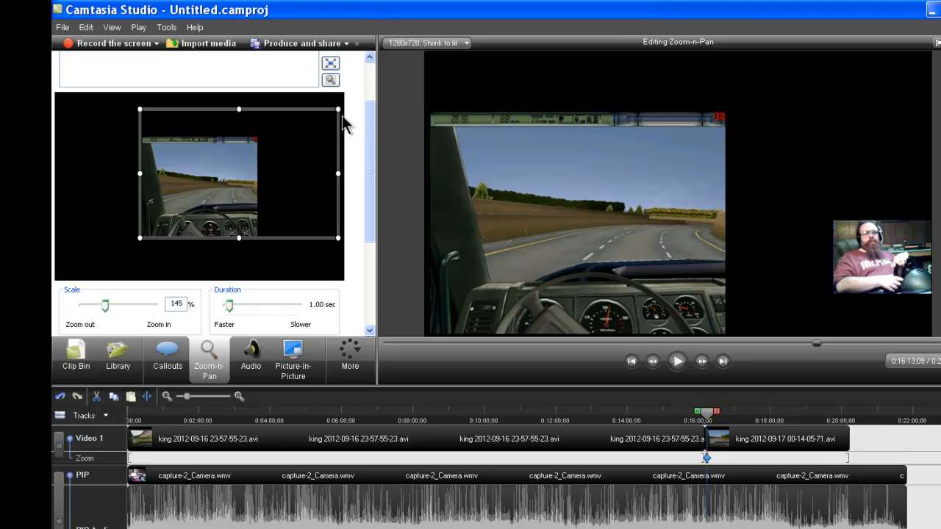
drag(335, 109, 296, 163)
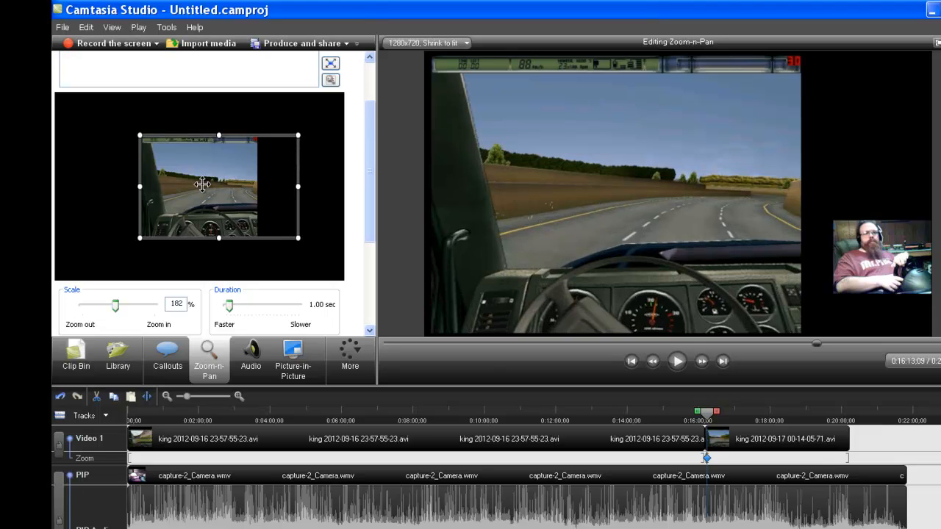
drag(192, 194, 194, 193)
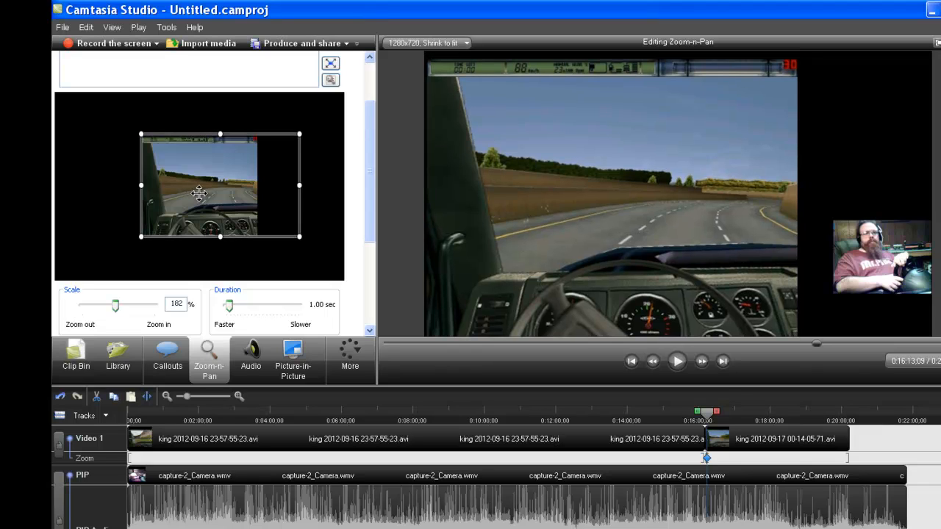
drag(206, 192, 206, 193)
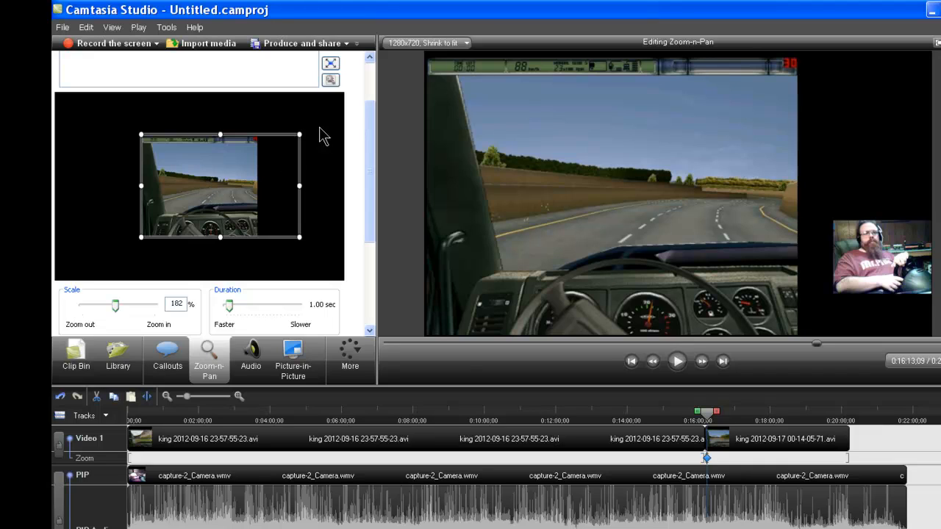
drag(300, 129, 297, 135)
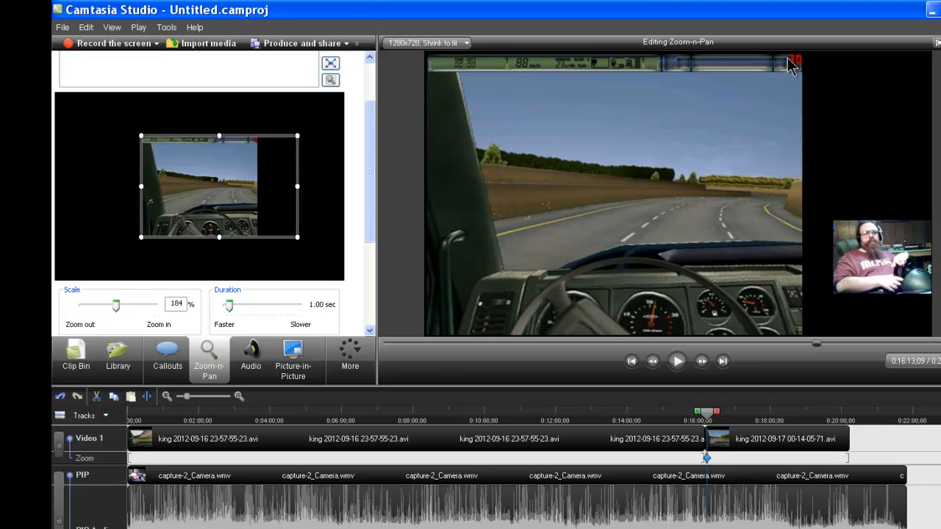
- Move the camera video to the frame's upper-right area beside the game footage at X 952, Y 7, and enlarge it to 325 x 243
click(885, 247)
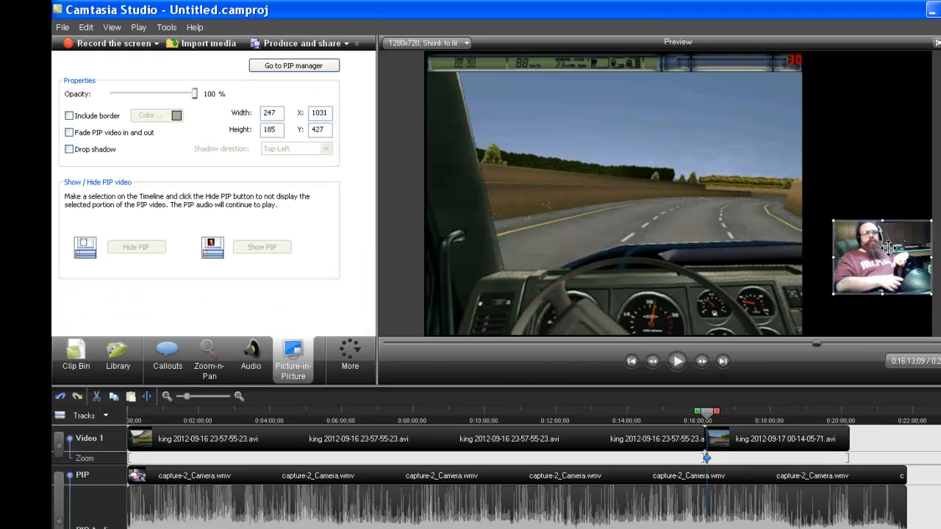
drag(888, 248, 857, 81)
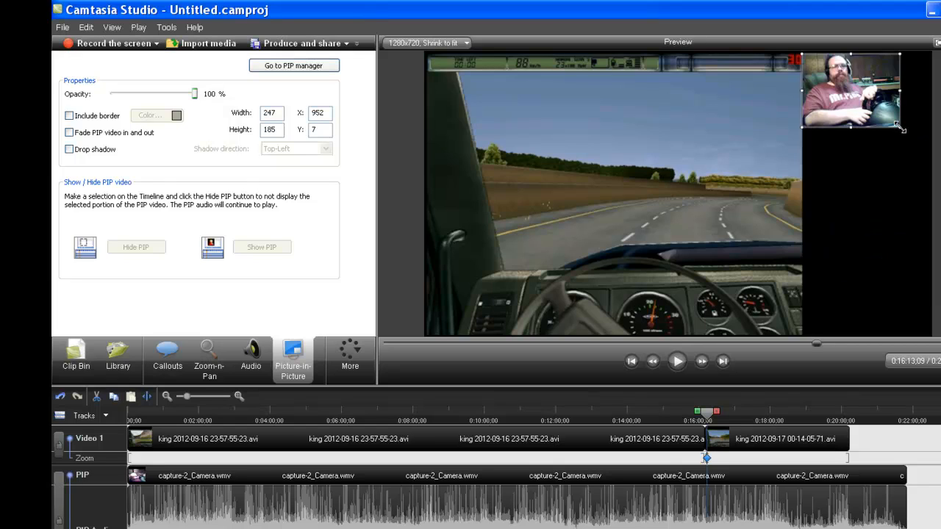
drag(899, 127, 924, 151)
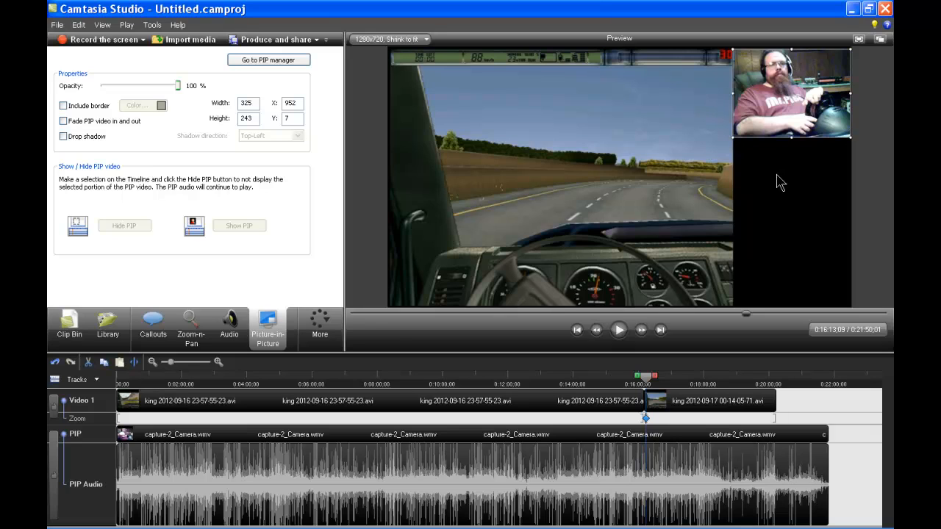
- Show the project's clips and preview the camera and game layout at full screen
click(69, 324)
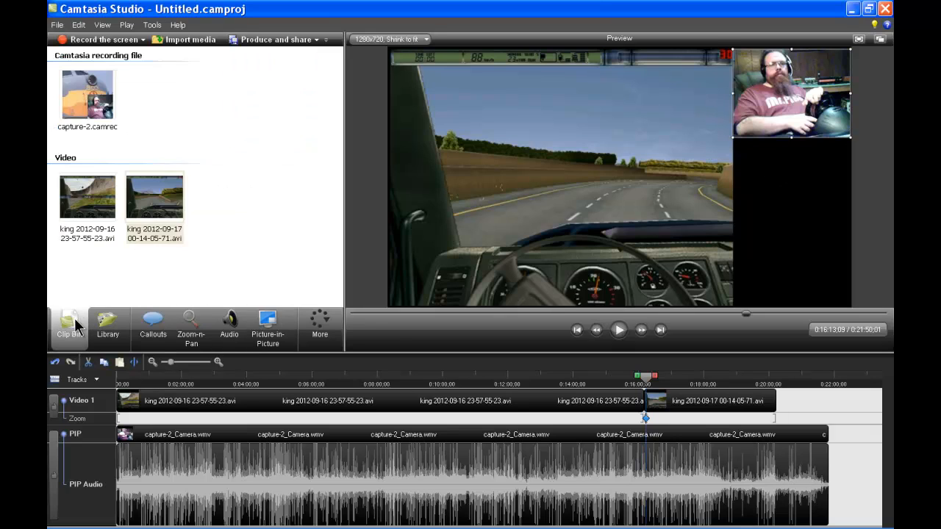
click(857, 42)
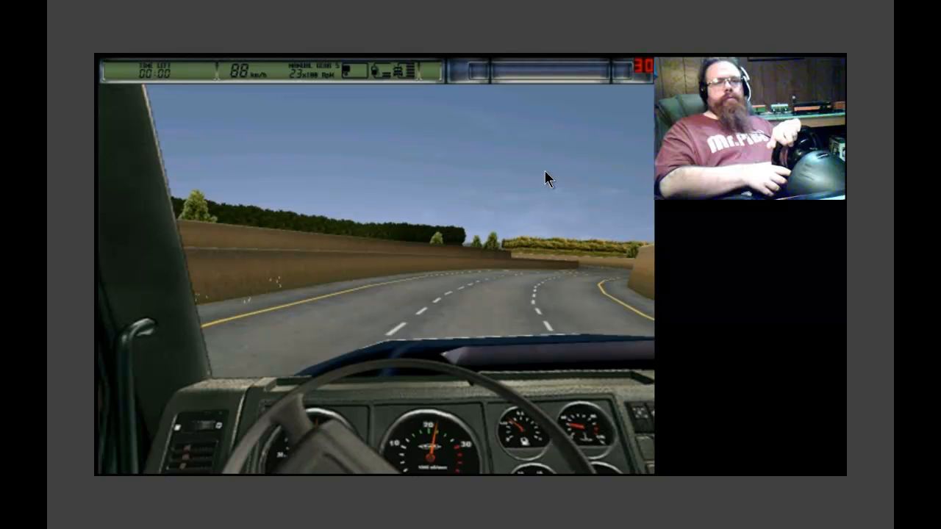
key(Escape)
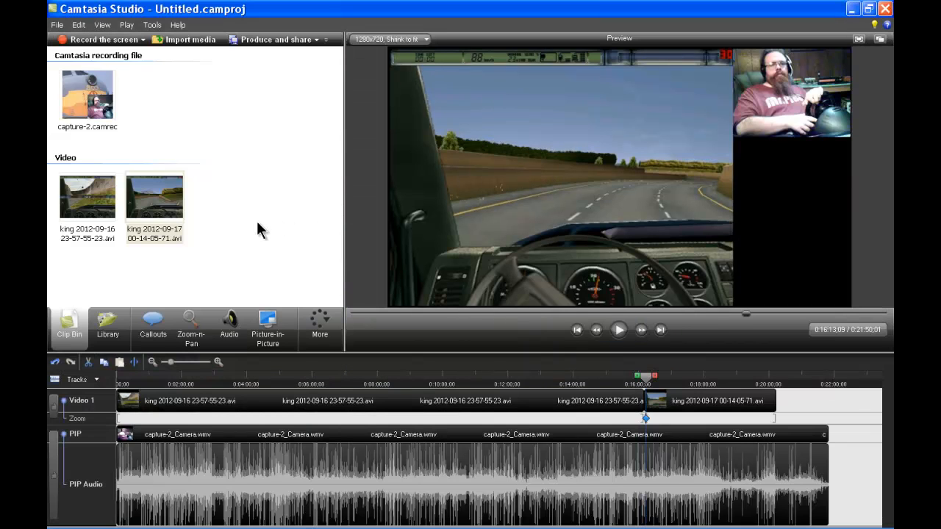
- Open the Hard Trucks folder inside My Pictures
mouse_move(74, 523)
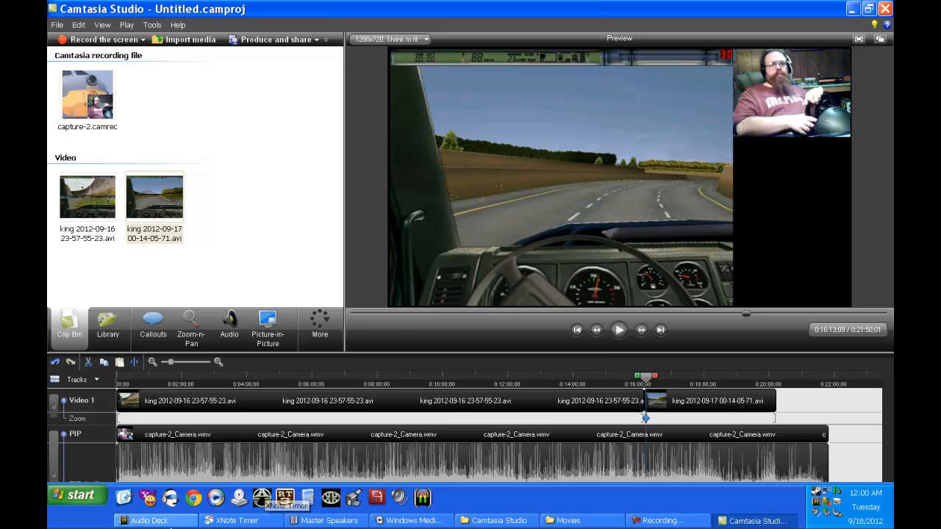
click(77, 502)
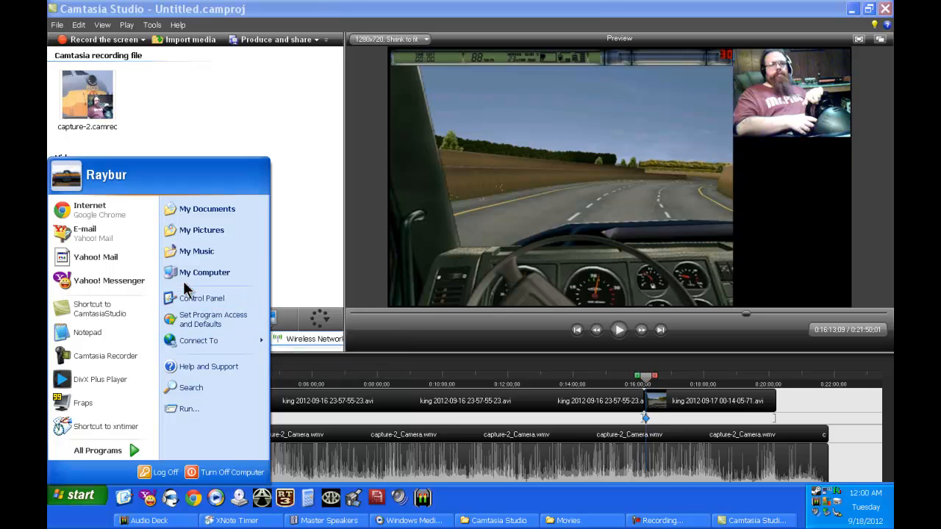
click(200, 230)
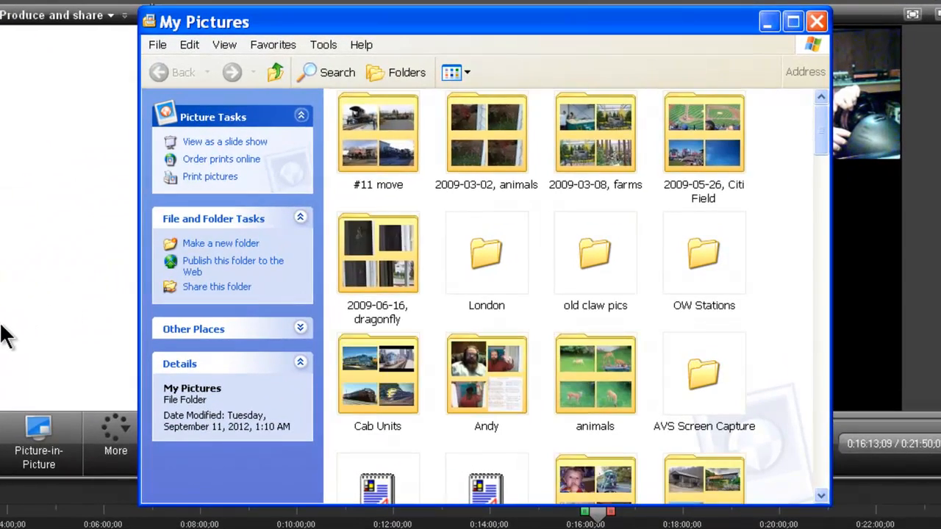
scroll(597, 192, down, 5)
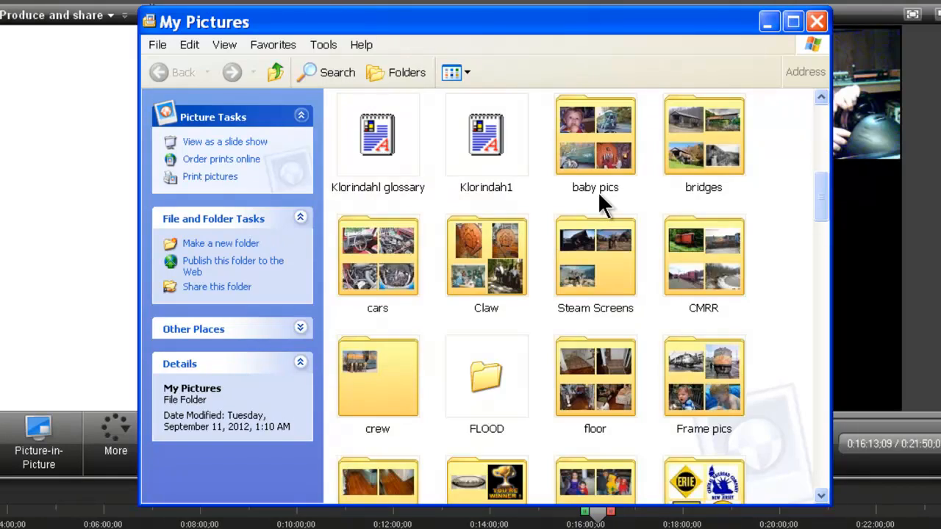
scroll(598, 192, down, 4)
scroll(598, 191, down, 3)
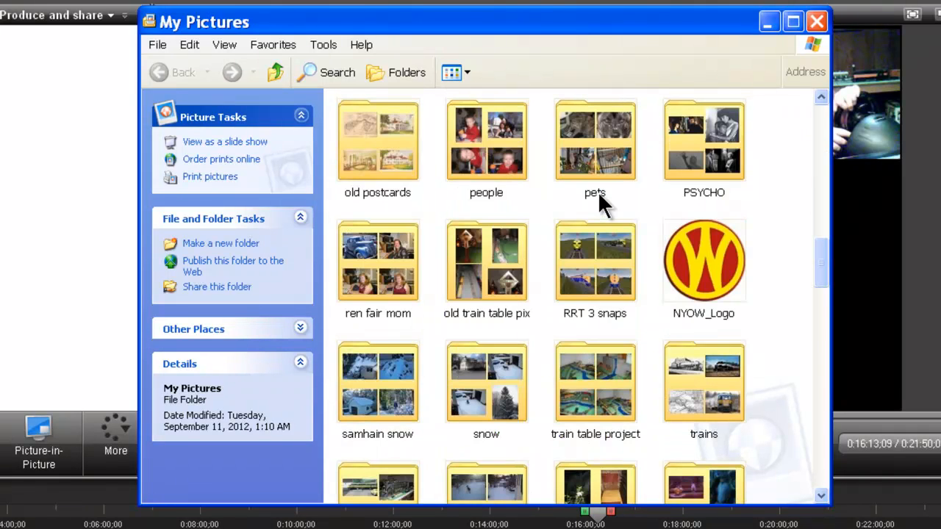
scroll(598, 191, down, 3)
scroll(597, 190, up, 3)
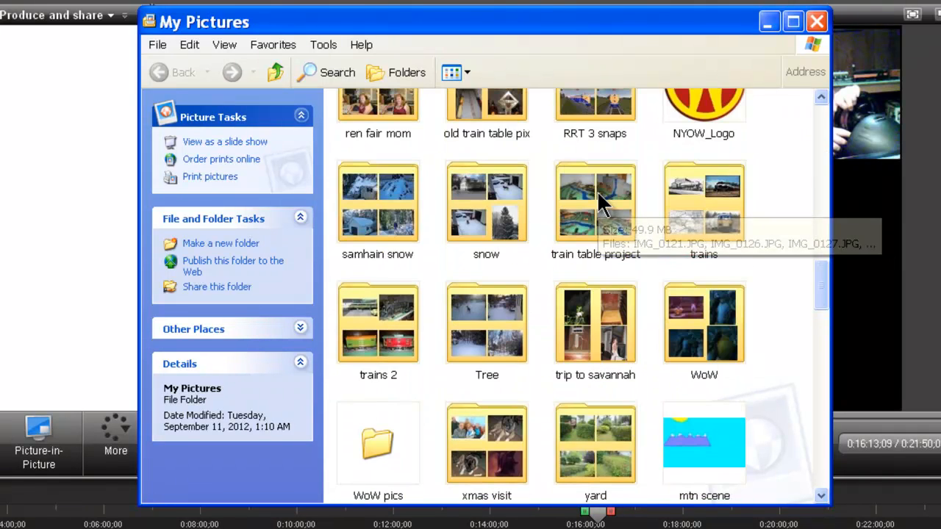
scroll(514, 202, up, 5)
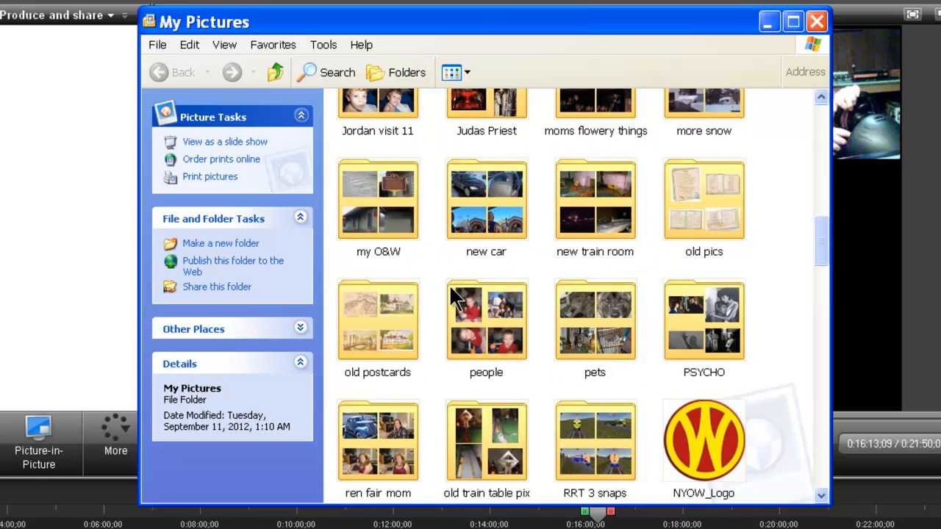
scroll(486, 257, up, 3)
double_click(492, 131)
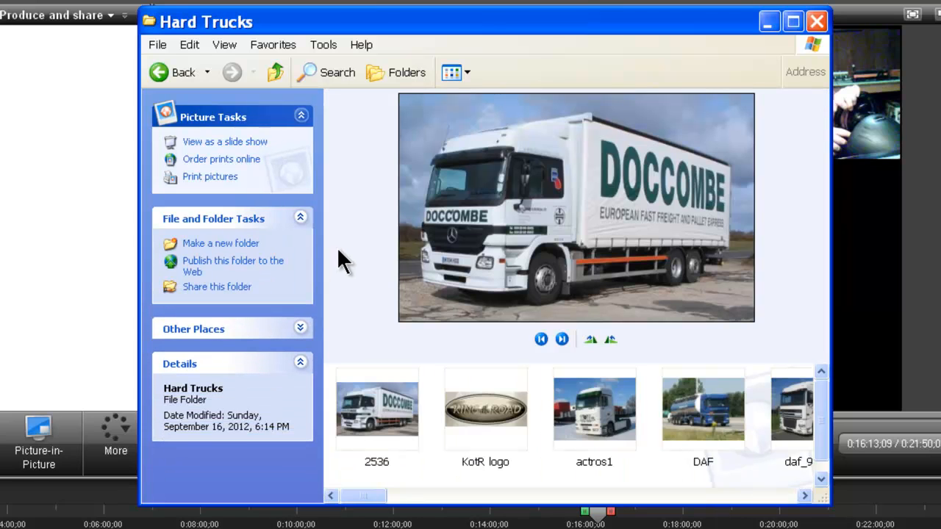
- Add the KotR logo and ZIL images from the Hard Trucks folder to the Clip Bin
drag(488, 412, 7, 256)
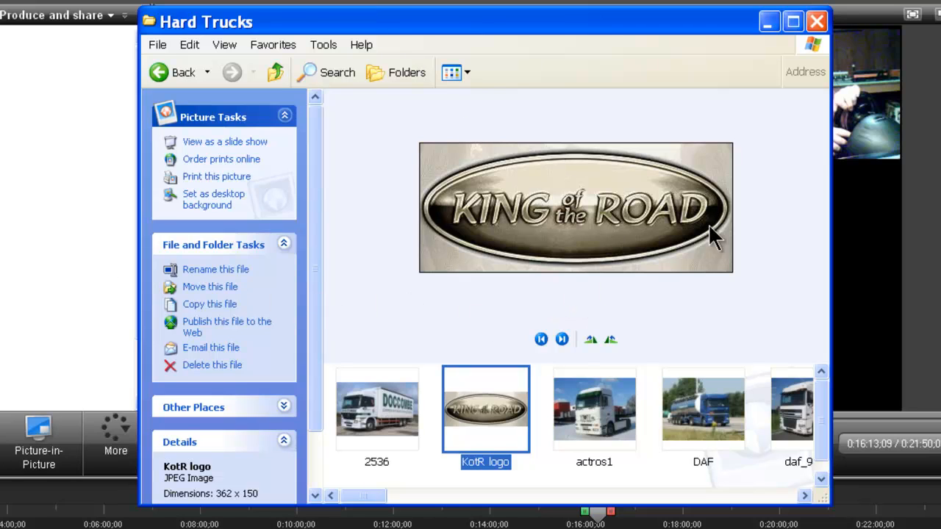
drag(365, 496, 505, 494)
drag(641, 475, 750, 473)
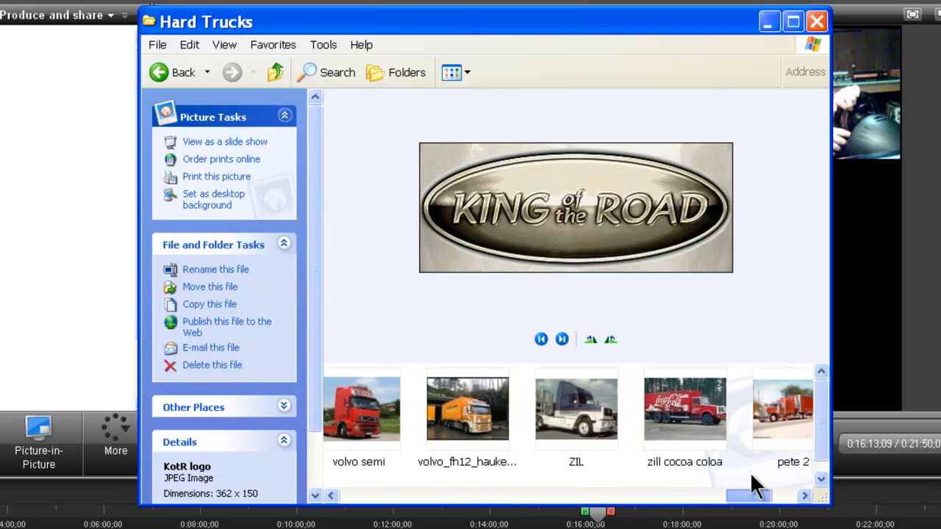
click(687, 409)
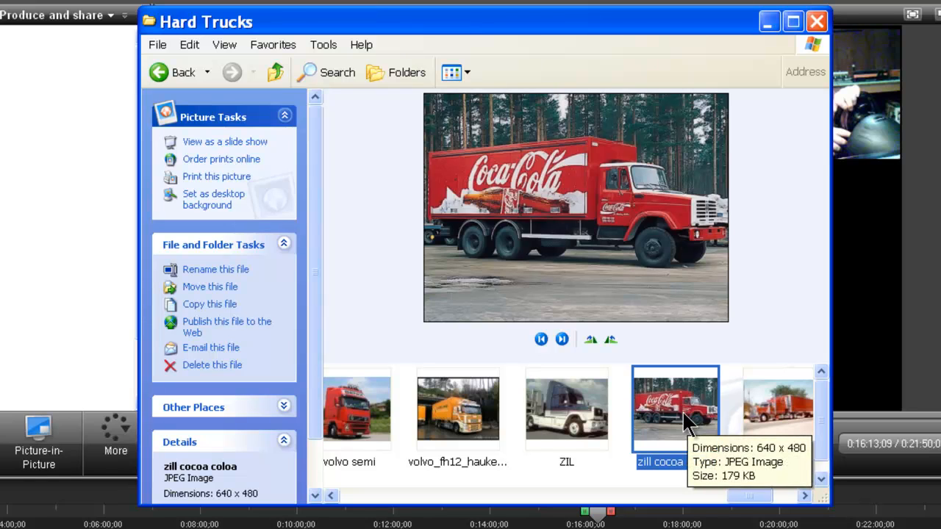
click(586, 403)
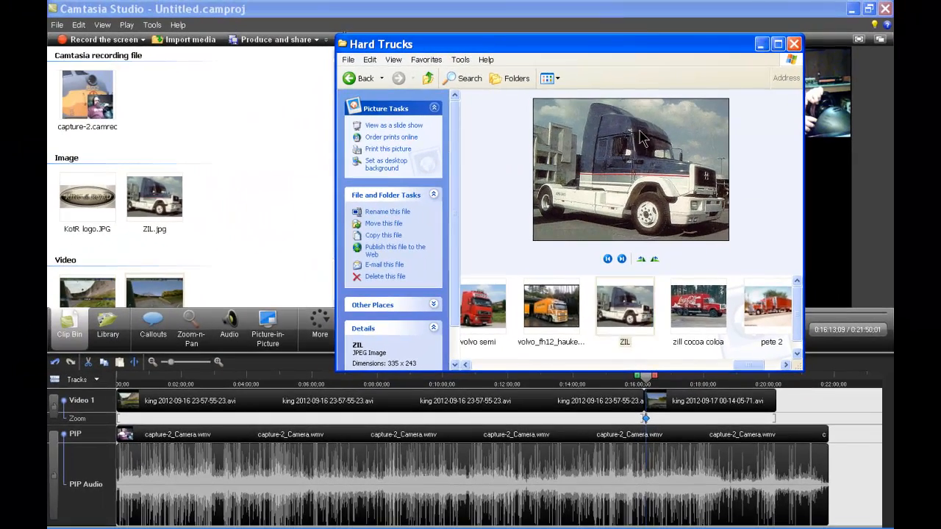
- Place ZIL.jpg on the timeline as a callout near the start, at about 0:00:07
click(169, 252)
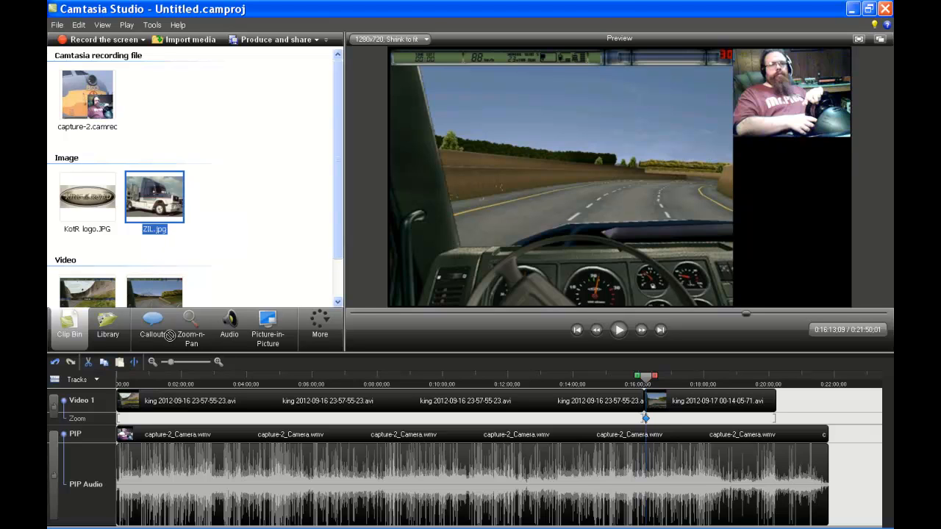
click(121, 432)
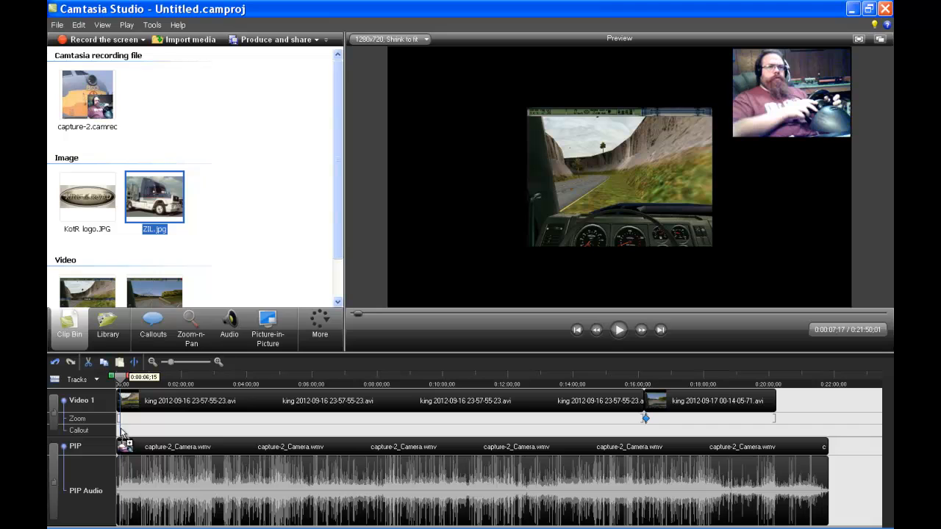
drag(121, 432, 122, 433)
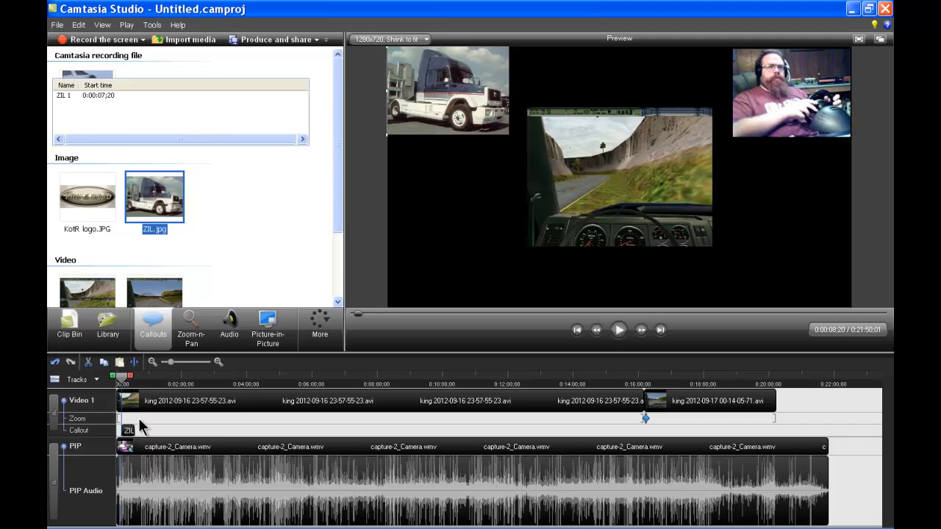
- Copy the zoom keyframe from the start of the second game clip and paste it at the very beginning of the timeline
click(667, 380)
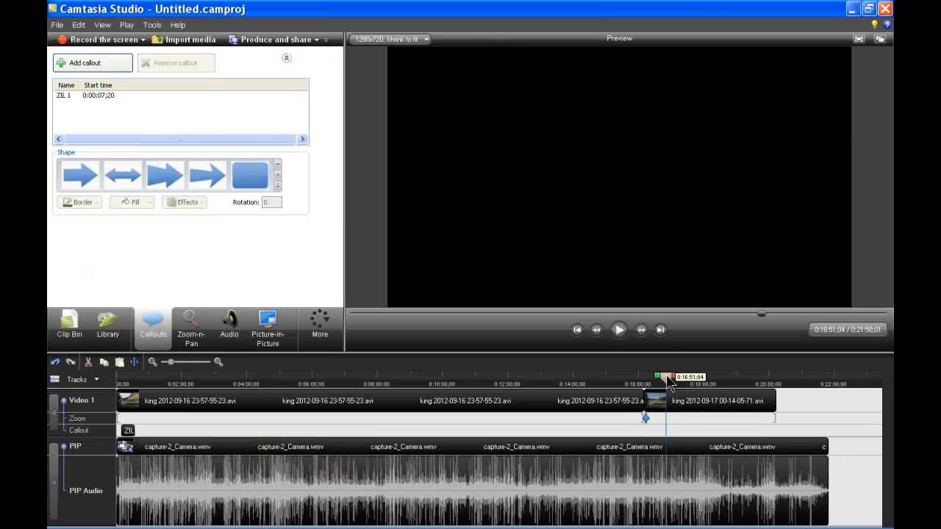
right_click(648, 419)
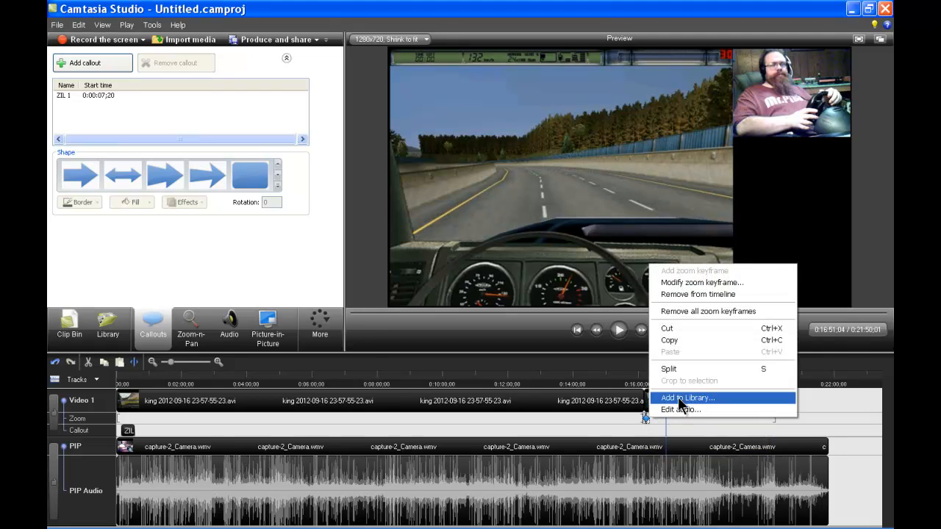
click(679, 342)
click(130, 384)
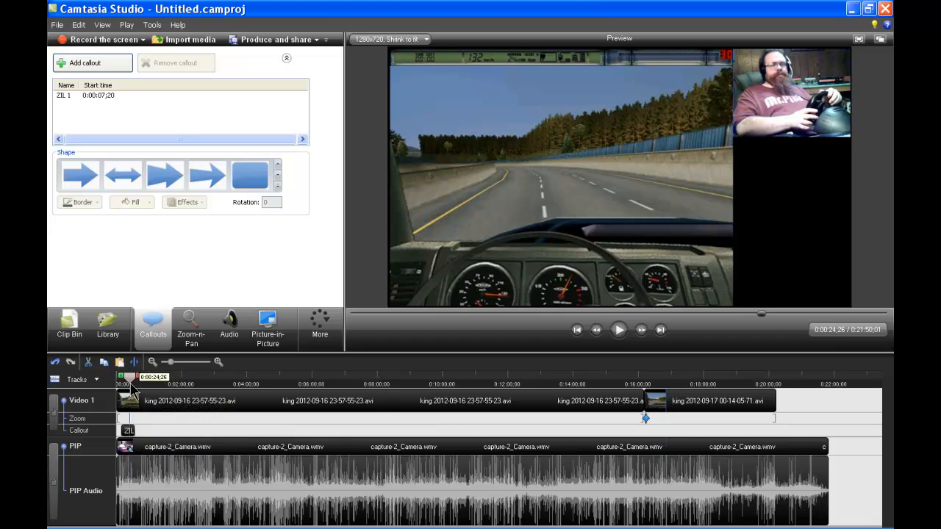
right_click(147, 419)
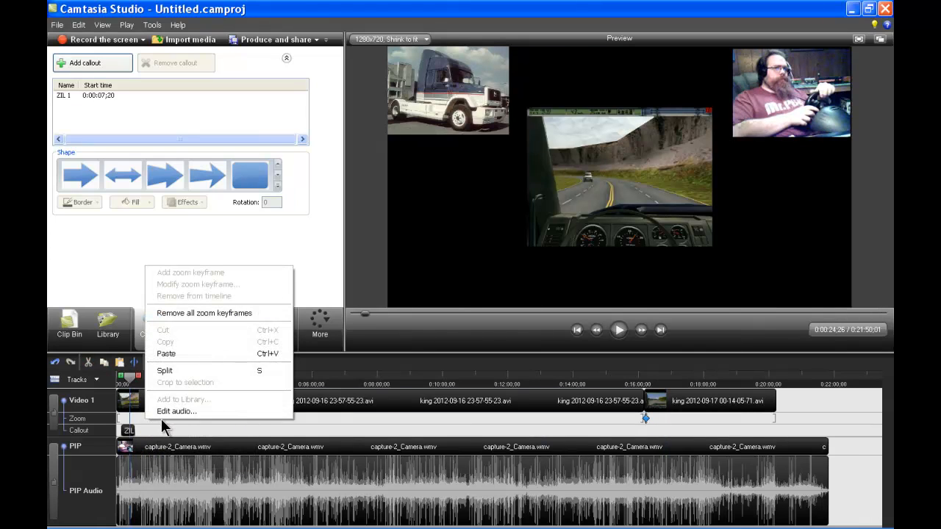
click(175, 357)
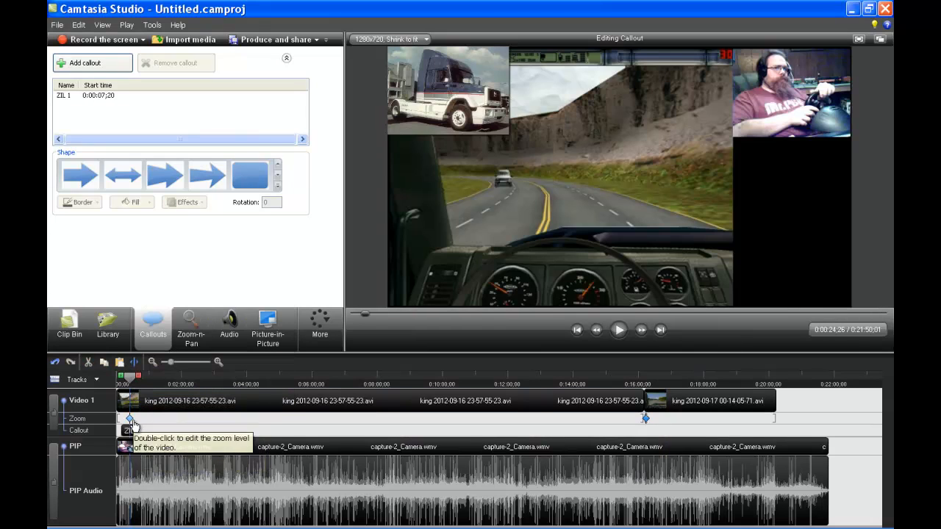
drag(132, 420, 120, 422)
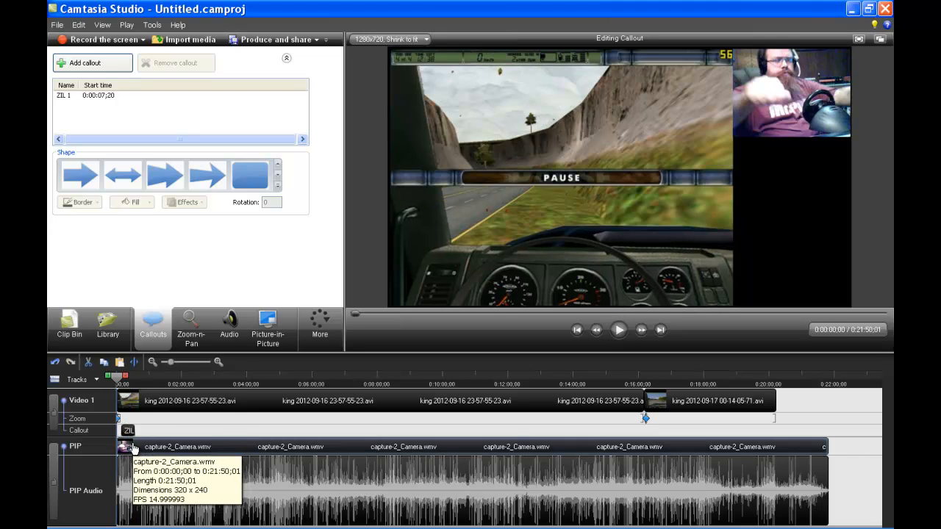
- Start the ZIL callout at 0:00:00 and fit its image into the frame's lower-right corner, matching the camera video's width
click(129, 432)
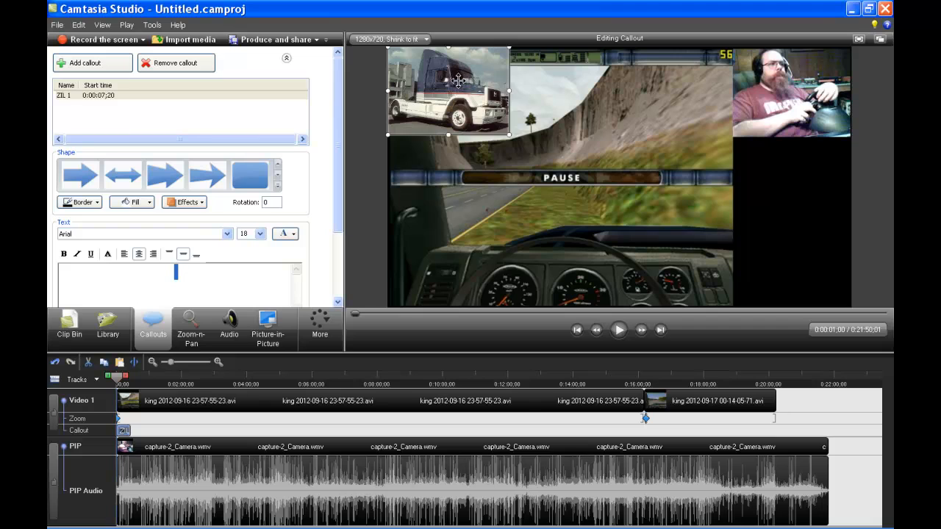
drag(457, 80, 799, 252)
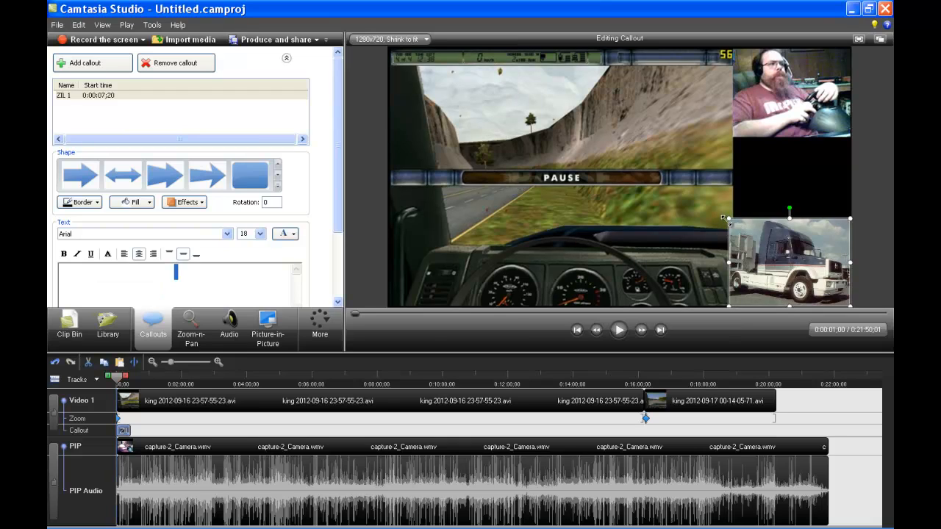
drag(726, 218, 733, 222)
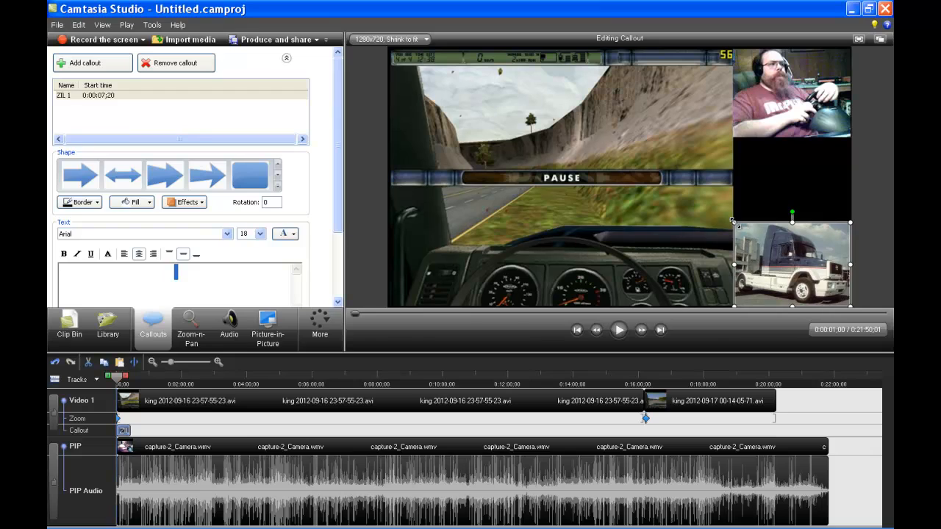
click(594, 243)
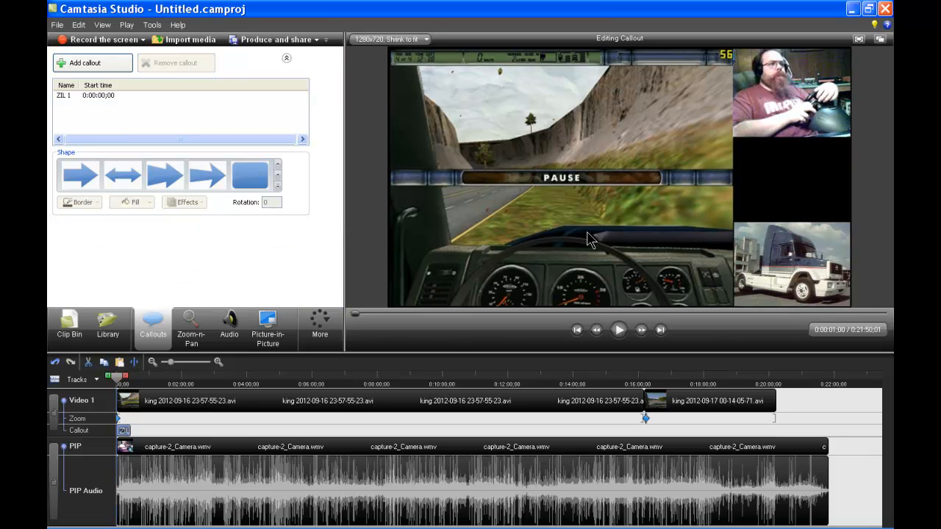
click(755, 249)
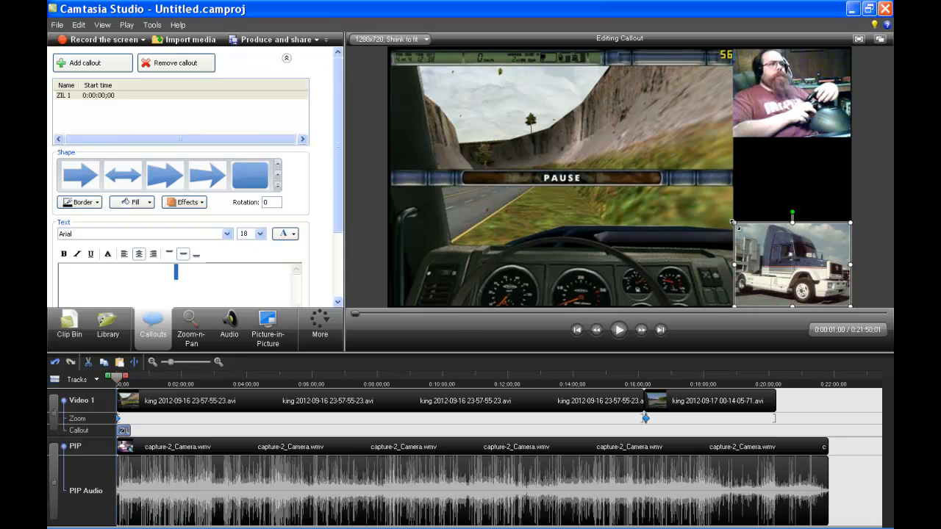
click(671, 254)
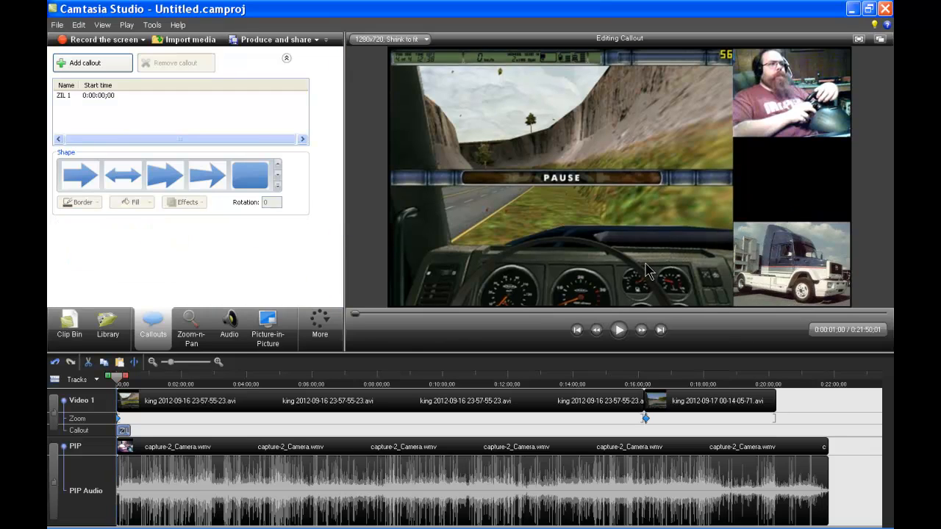
- Extend the ZIL callout from the timeline's start to the end of the first game clip, at about 0:16:09
click(128, 430)
drag(128, 430, 182, 430)
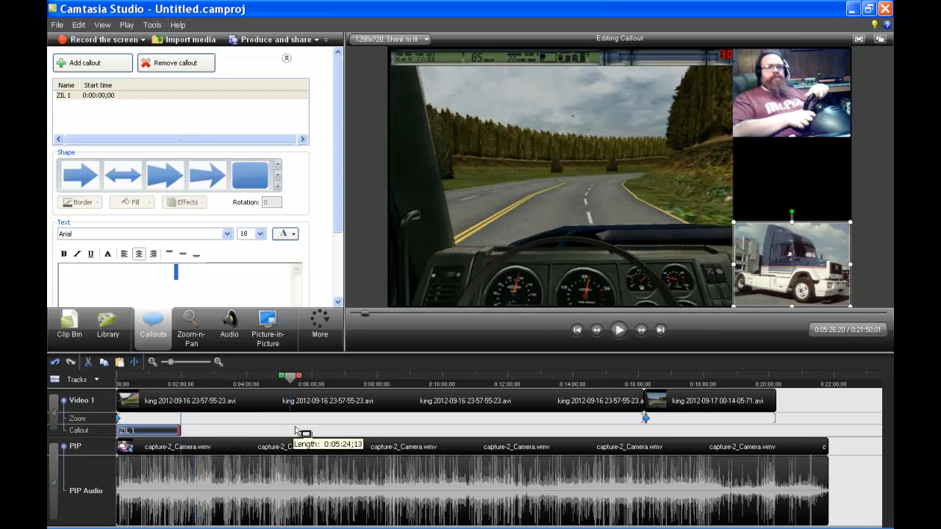
drag(297, 431, 474, 431)
drag(541, 430, 658, 435)
- Copy the ZIL callout, paste it over the second game clip and extend its start back to that clip's beginning, at 0:16:10;15
right_click(631, 433)
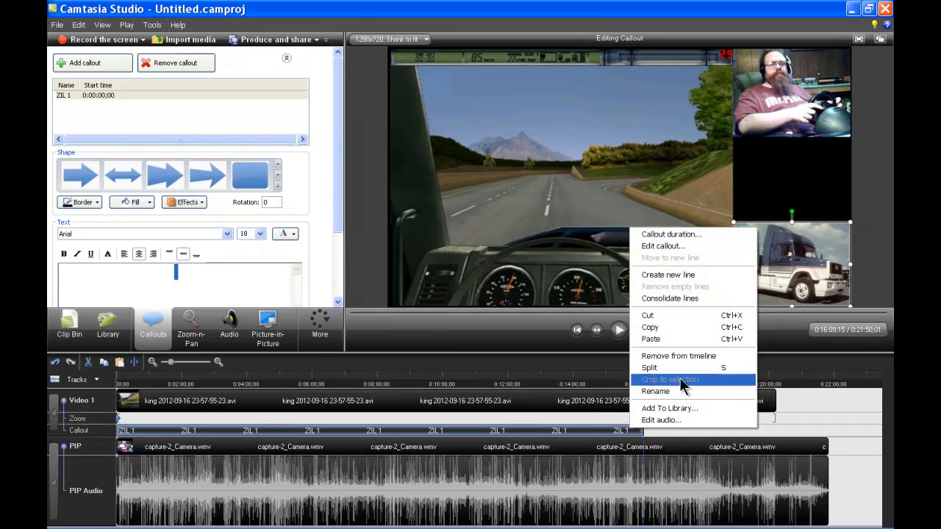
click(664, 328)
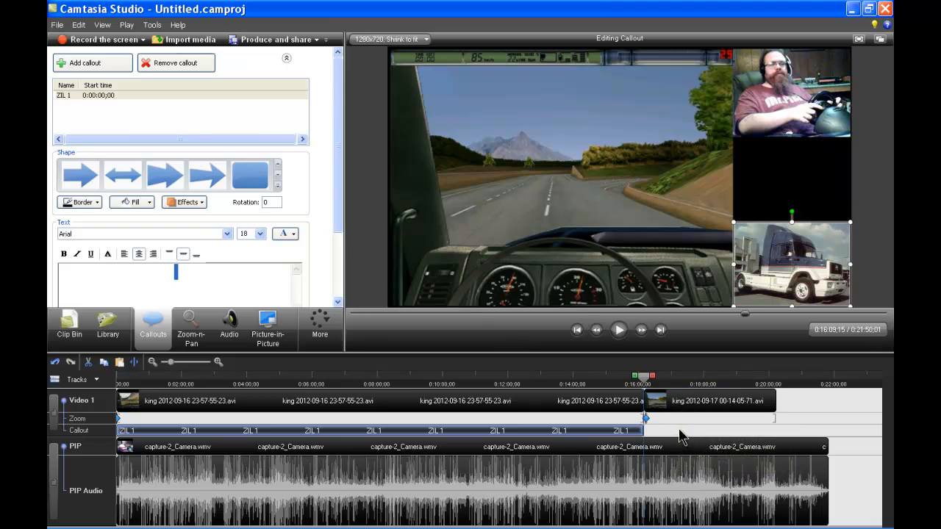
click(693, 427)
right_click(691, 439)
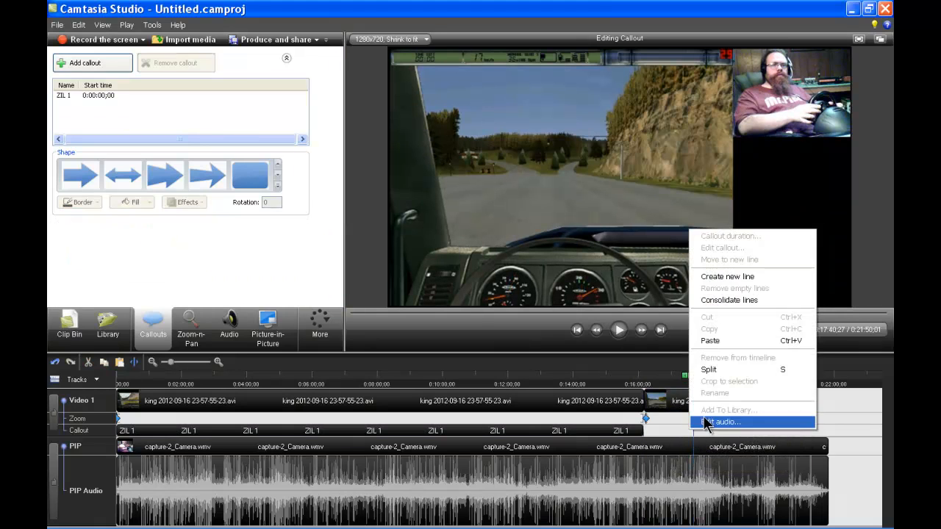
click(718, 344)
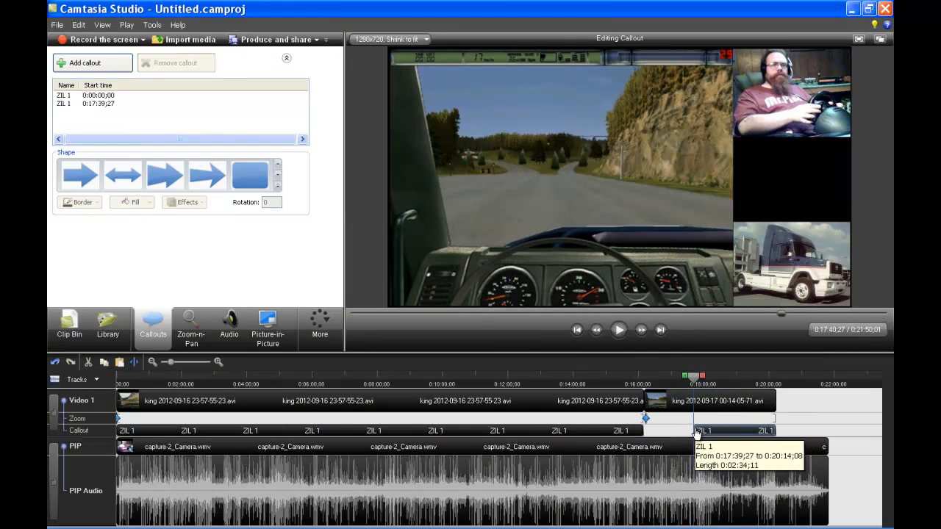
drag(691, 430, 645, 431)
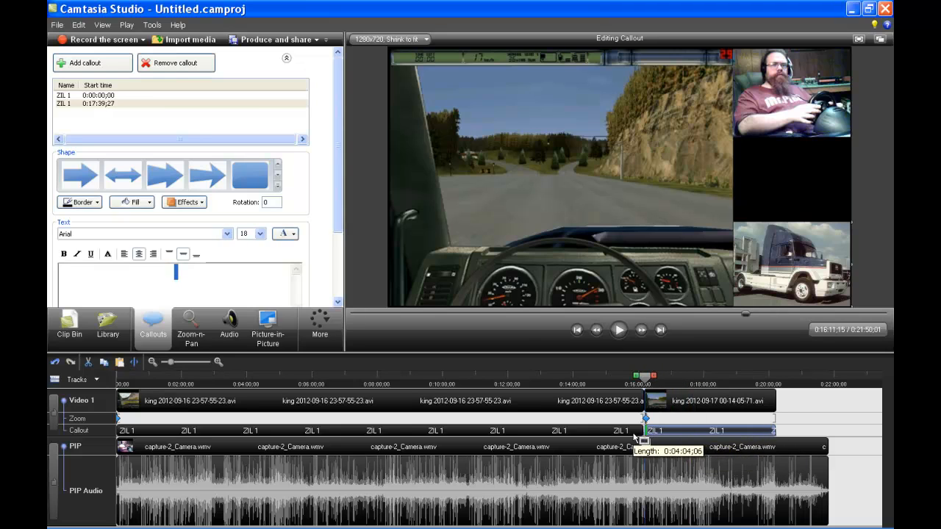
- Make the second game clip's zoom keyframe instant and move it to the clip's start, at 0:16:10;15
click(671, 378)
click(639, 378)
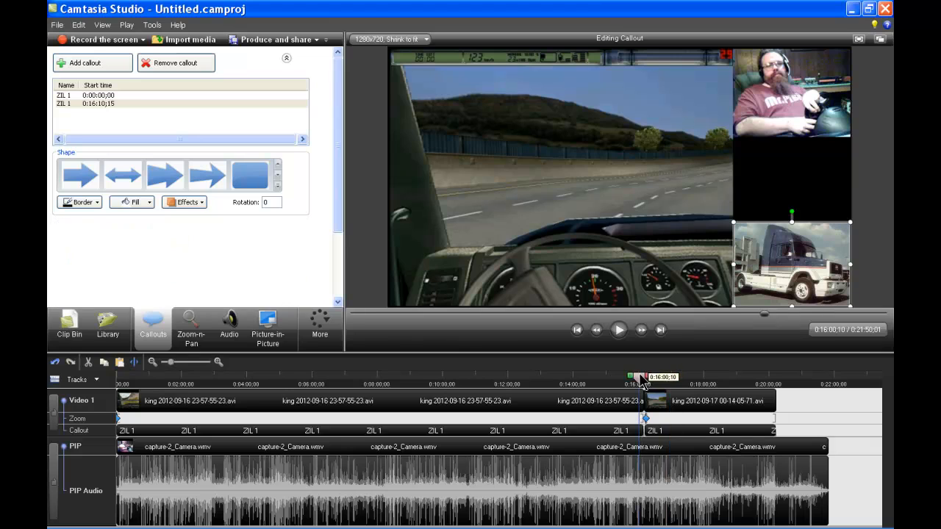
click(621, 337)
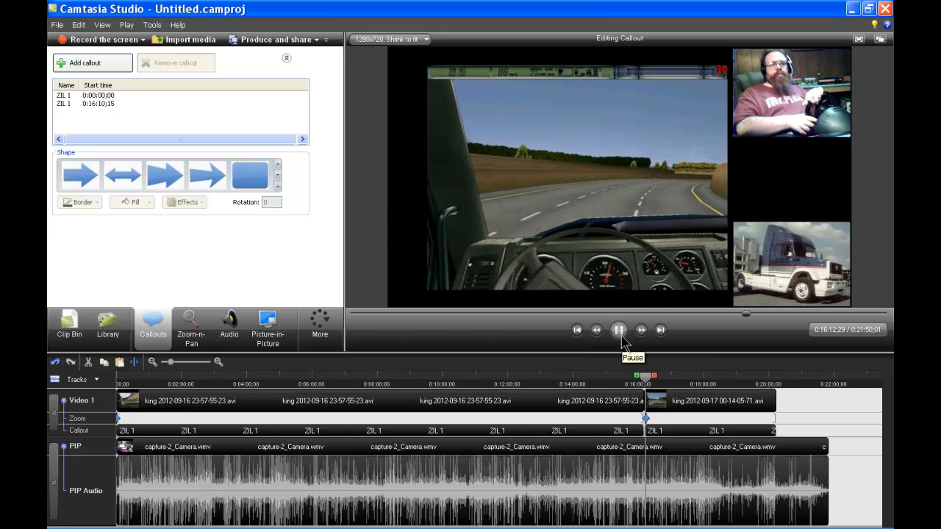
click(620, 332)
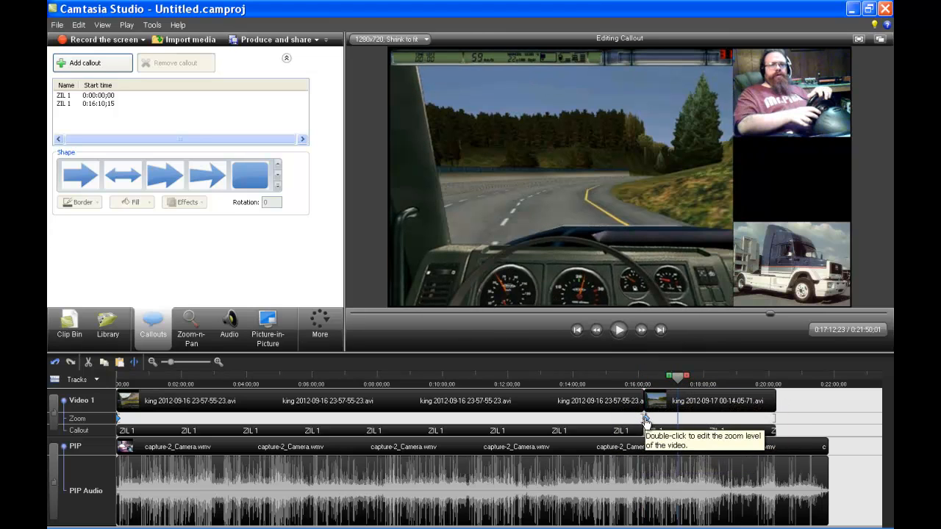
double_click(645, 419)
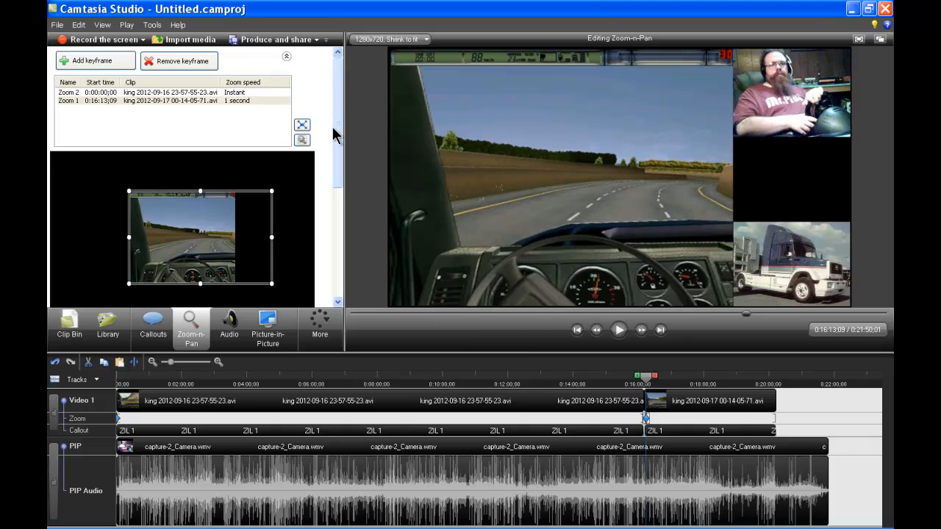
drag(340, 139, 332, 247)
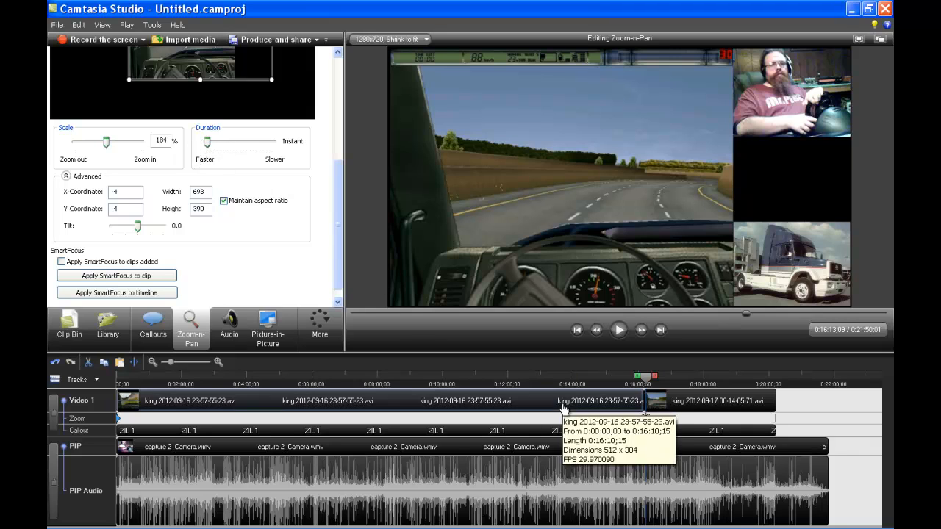
drag(645, 419, 641, 419)
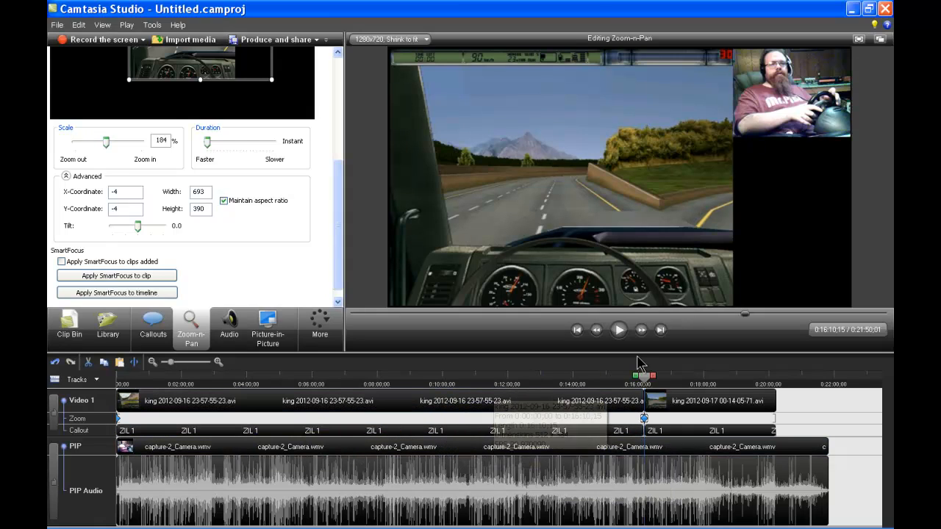
click(659, 387)
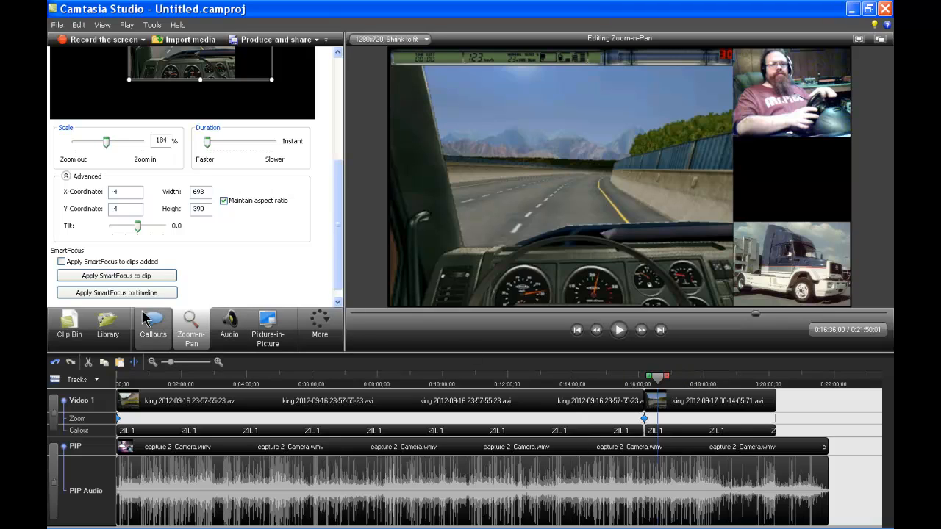
- Add KotR logo.JPG as a callout at the very beginning of the timeline, at 0:00:00
click(69, 323)
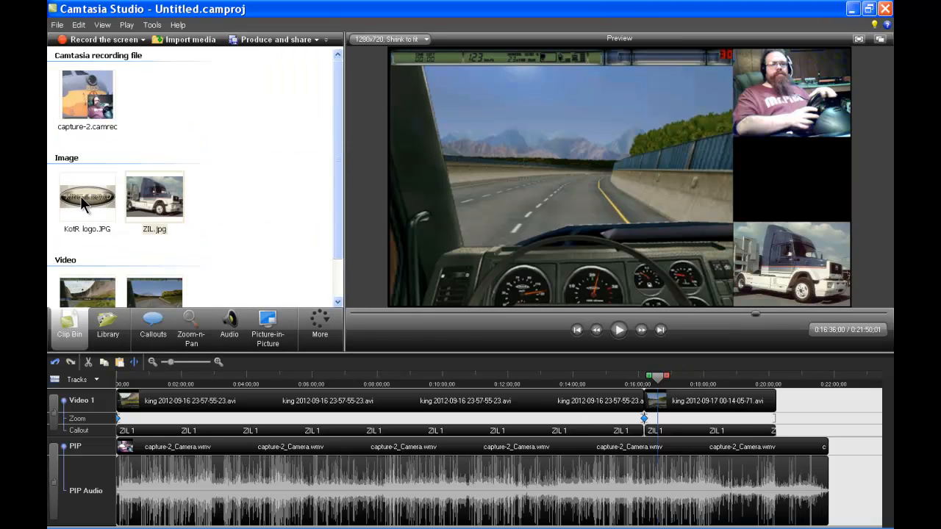
drag(81, 195, 82, 197)
drag(131, 348, 139, 436)
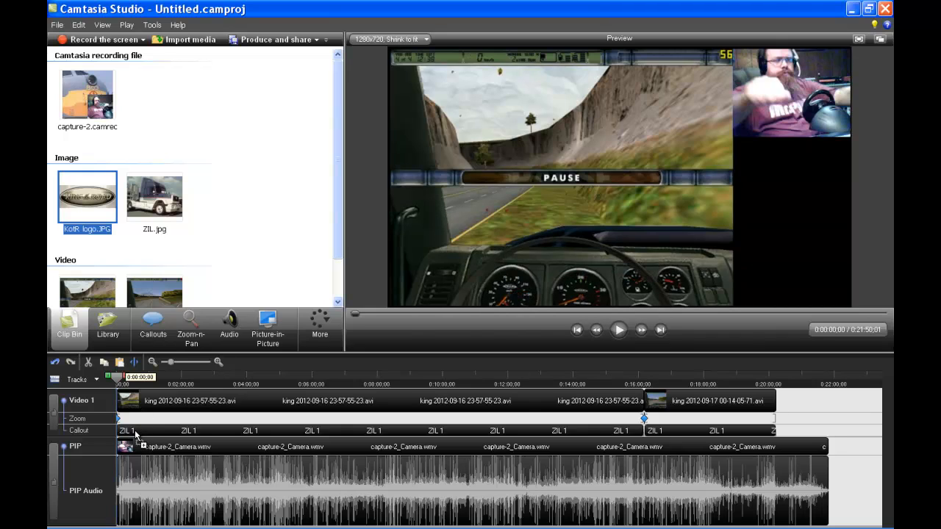
drag(135, 435, 131, 436)
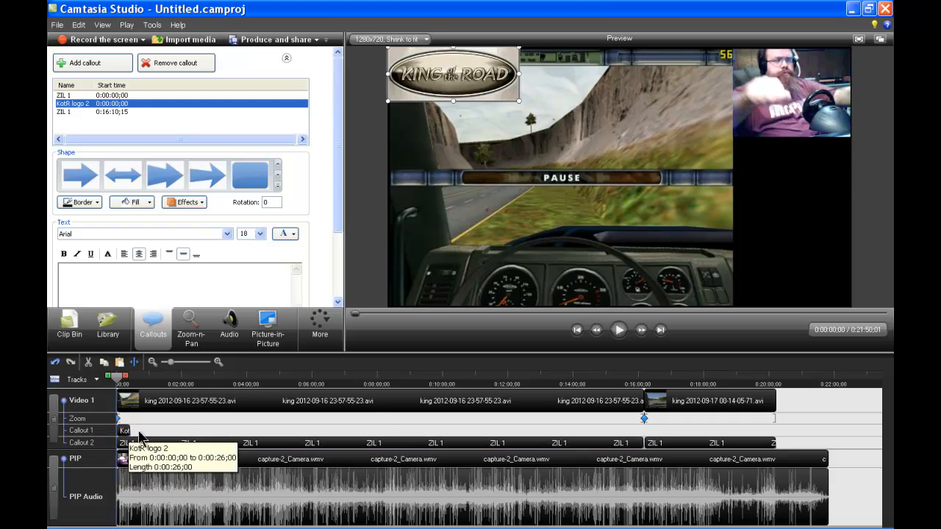
- Fit the King of the Road logo between the camera video and the ZIL picture, matching their width
click(124, 383)
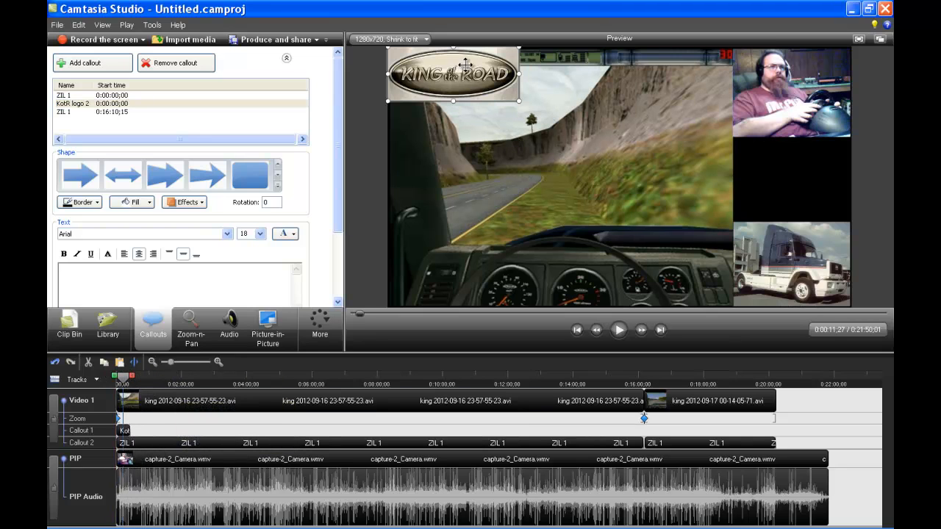
drag(454, 71, 786, 175)
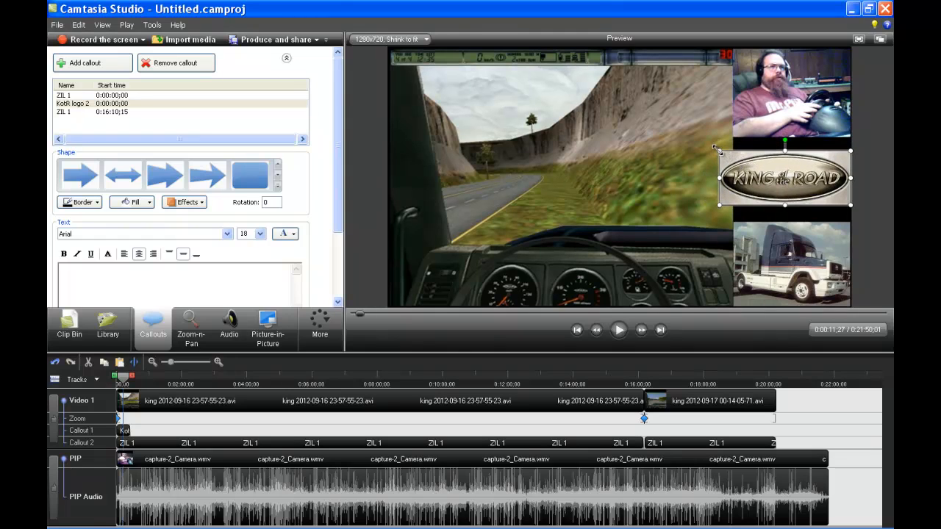
drag(717, 150, 729, 159)
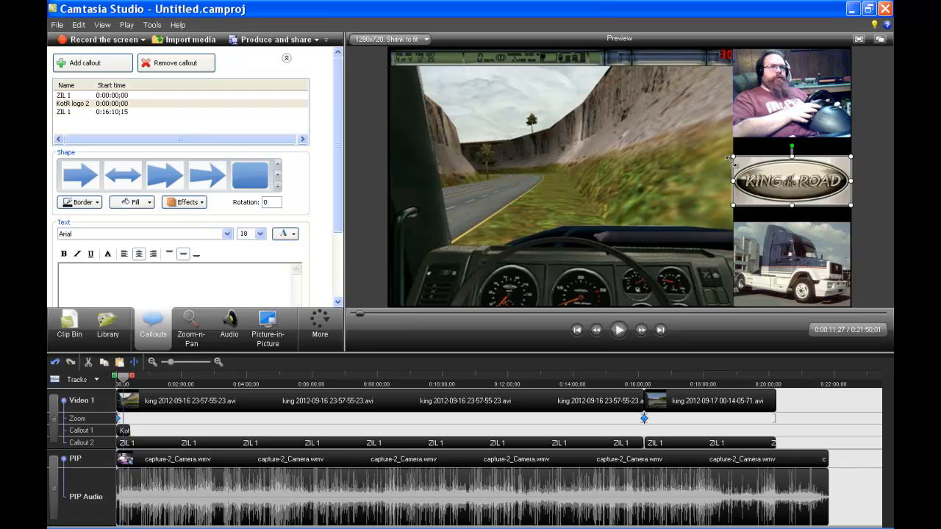
drag(803, 184, 802, 182)
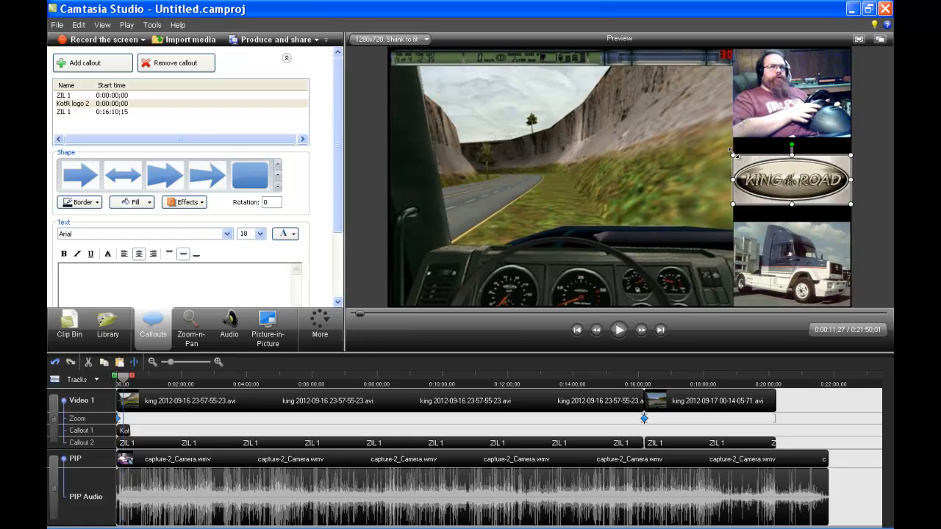
drag(735, 154, 735, 155)
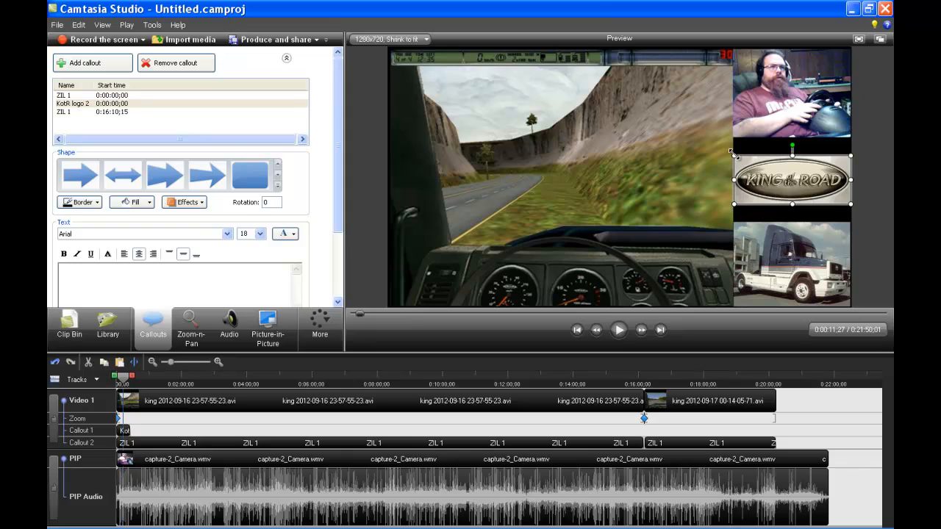
click(608, 175)
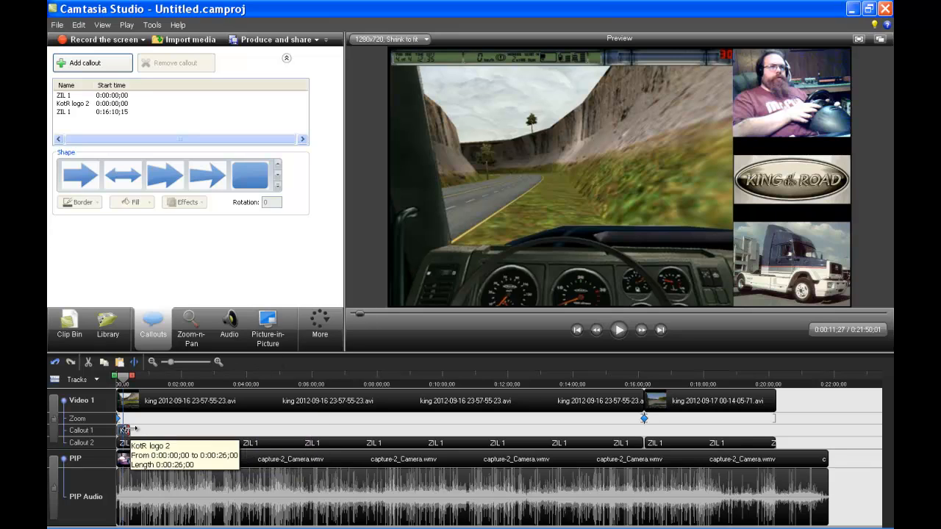
- Extend the KotR logo callout to the end of the first game clip and paste a copy spanning the second clip from 0:16:10;15
drag(132, 433, 650, 435)
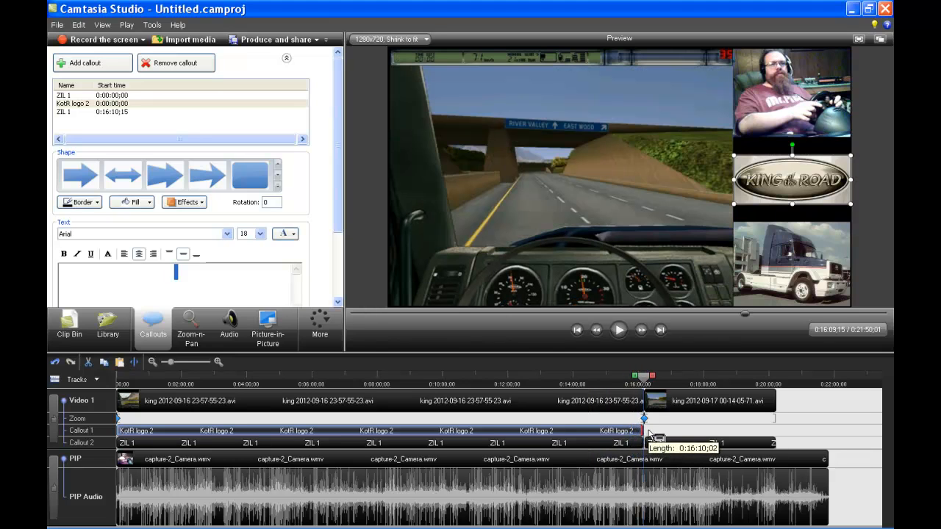
right_click(617, 430)
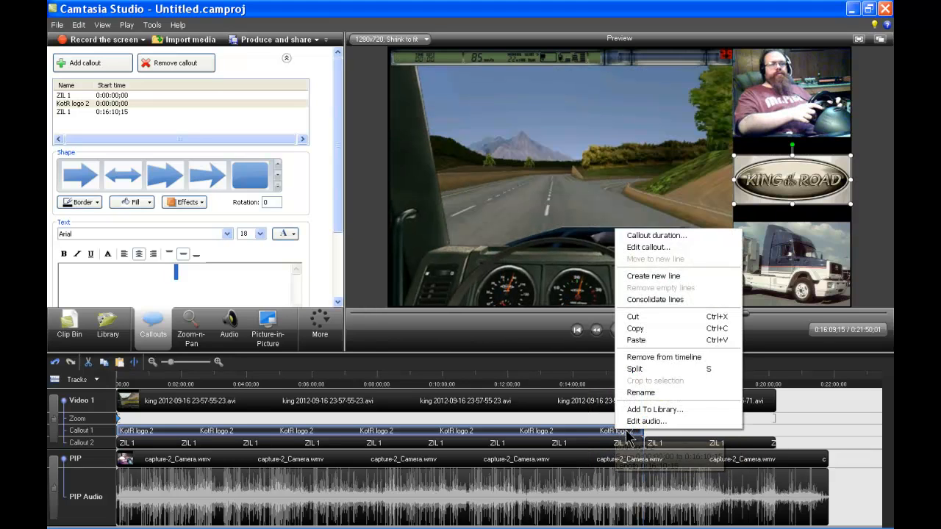
click(643, 331)
click(682, 382)
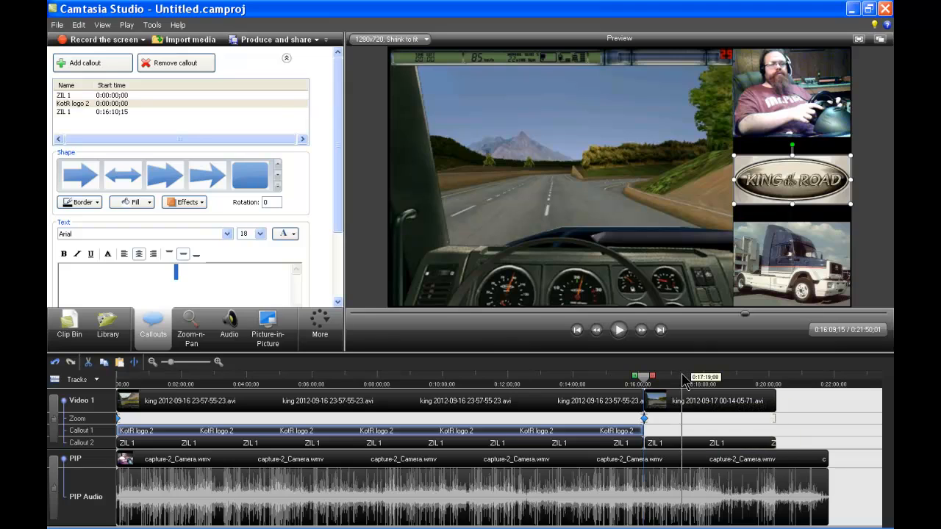
right_click(676, 430)
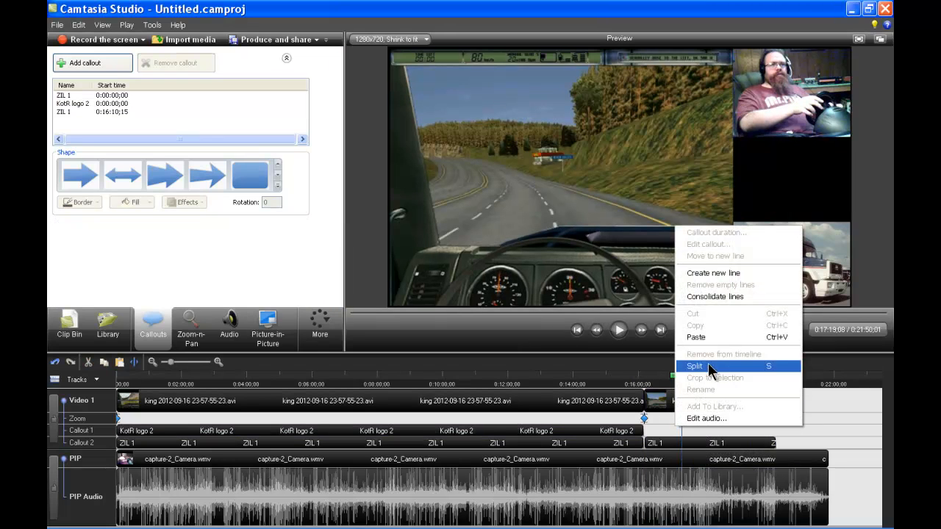
click(696, 338)
click(650, 440)
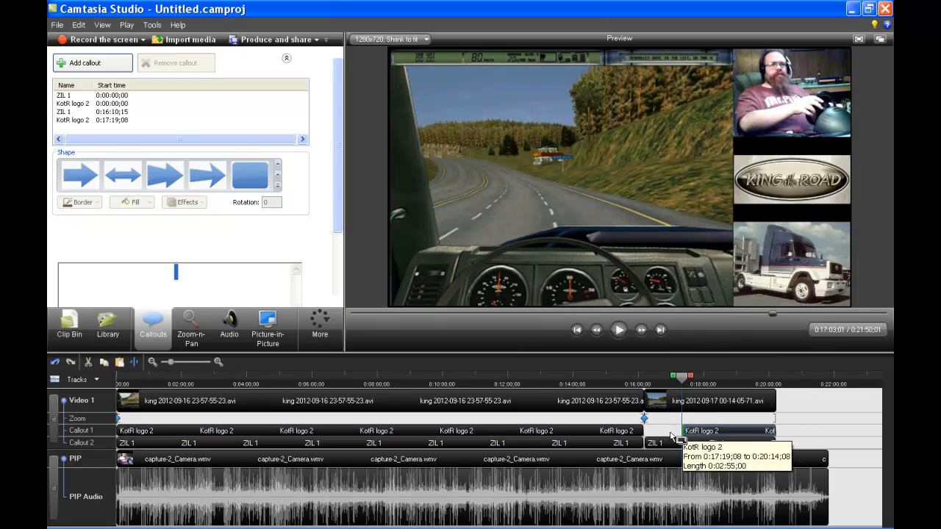
drag(650, 437, 638, 434)
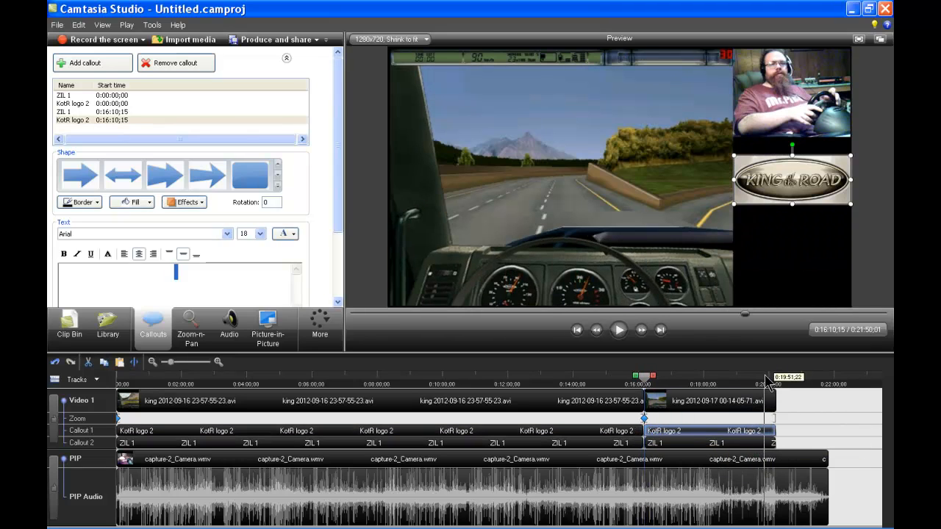
- Split all tracks at 0:20:10;20 and remove the game footage, callouts and camera video after that point
click(769, 384)
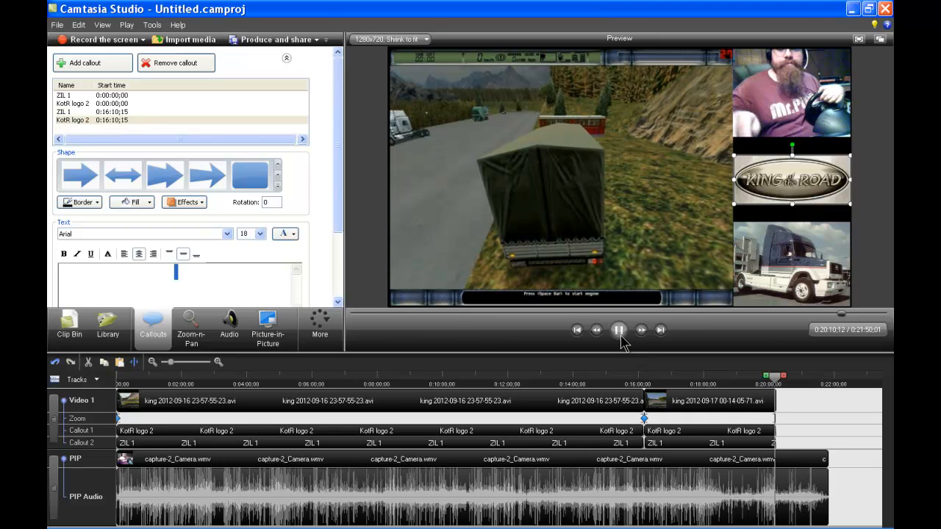
click(131, 367)
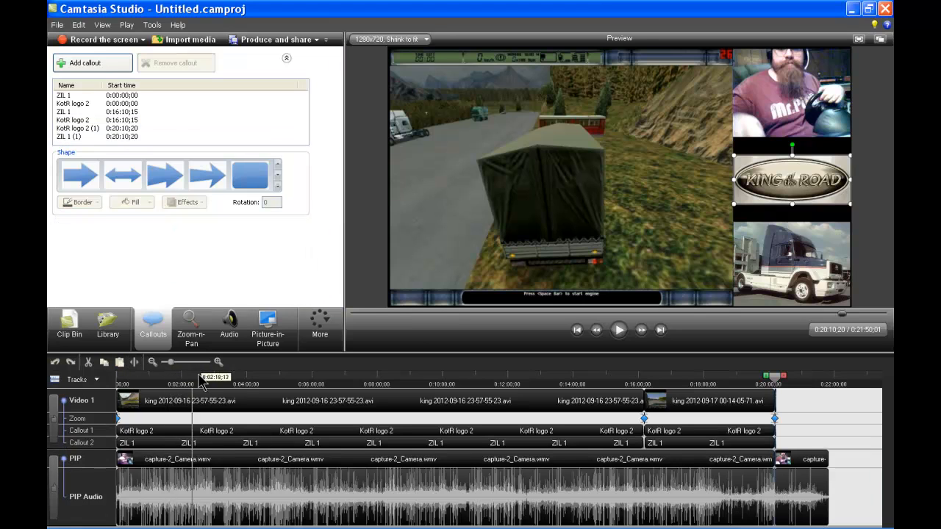
drag(170, 363, 193, 362)
right_click(529, 404)
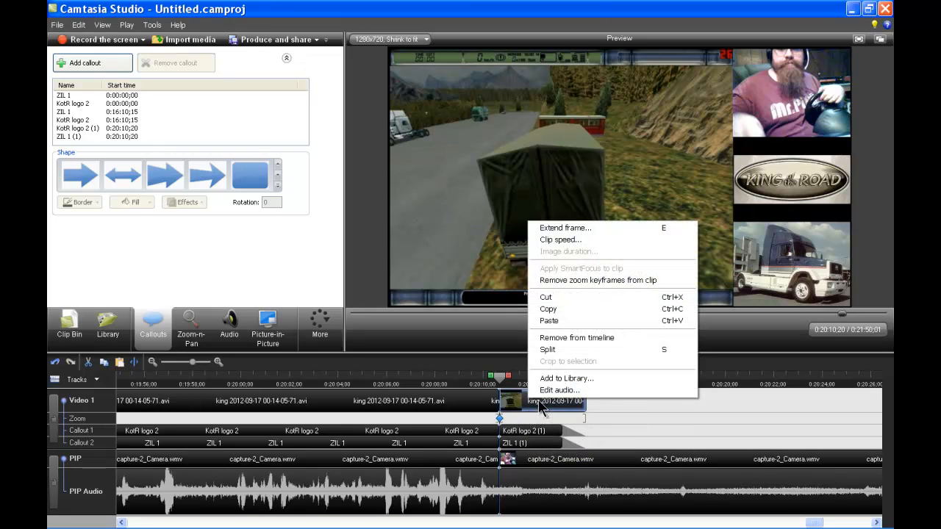
click(563, 334)
right_click(579, 467)
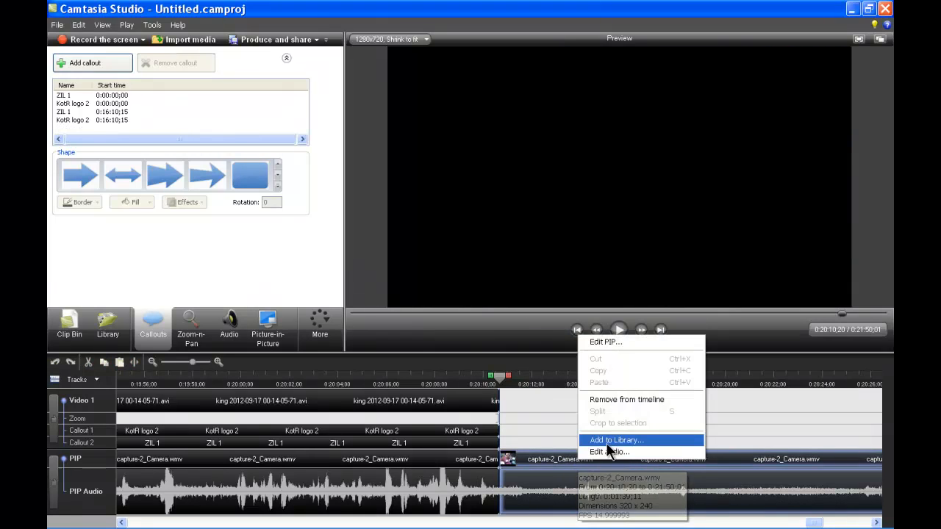
click(620, 406)
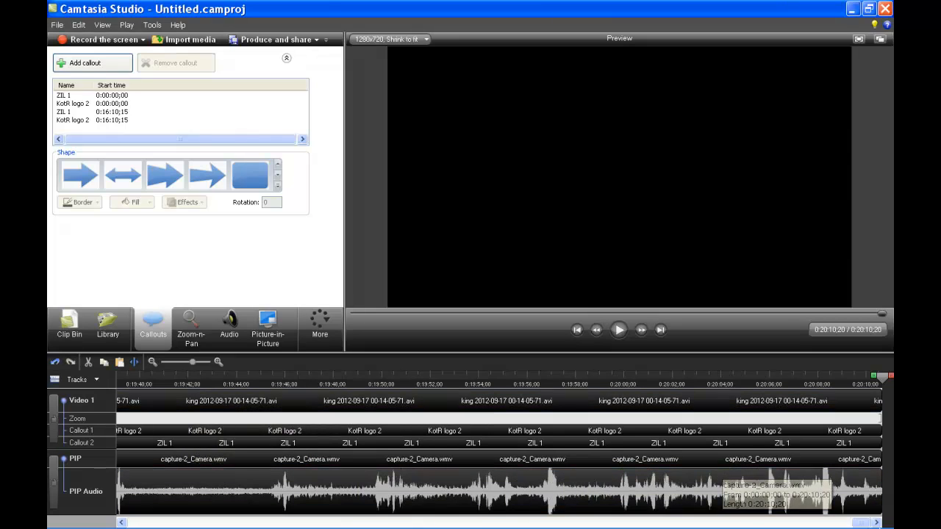
- Play the opening of the timeline to find the starting point and split all tracks at 0:00:02;06
mouse_move(845, 500)
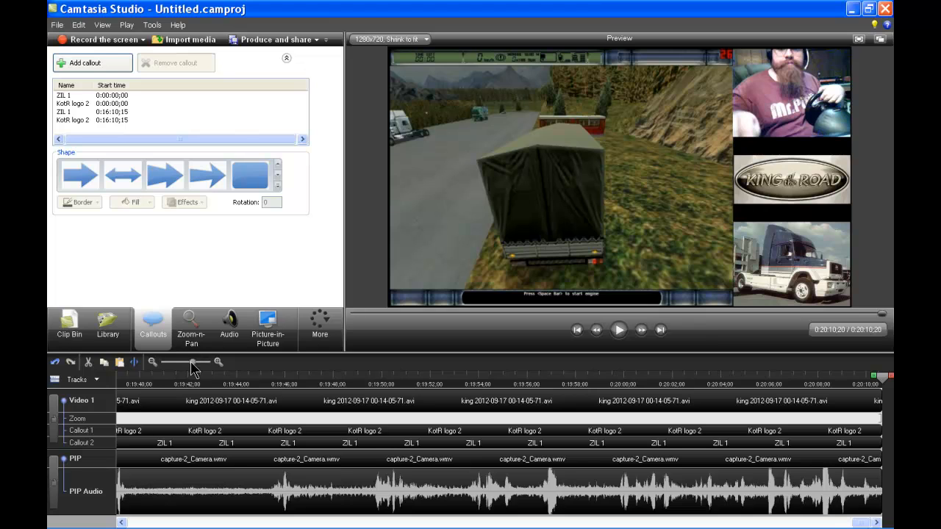
drag(191, 362, 106, 390)
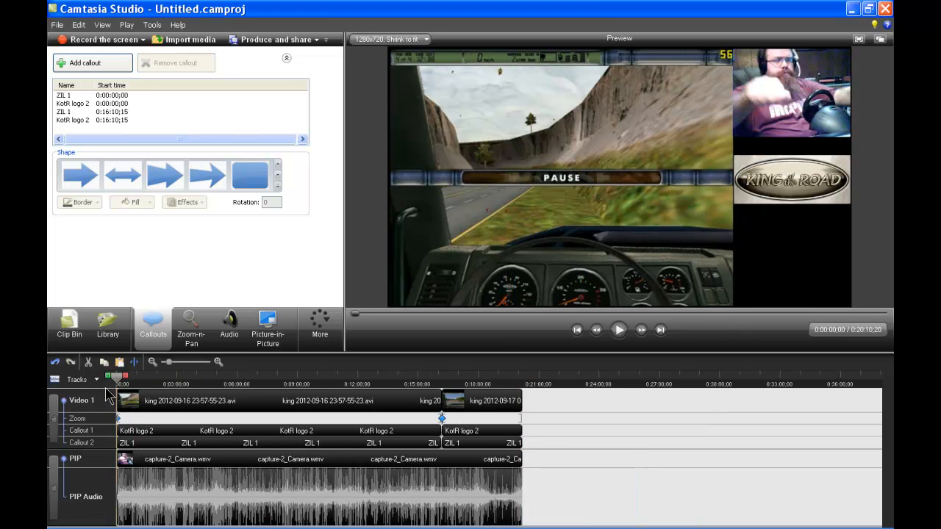
drag(171, 365, 210, 366)
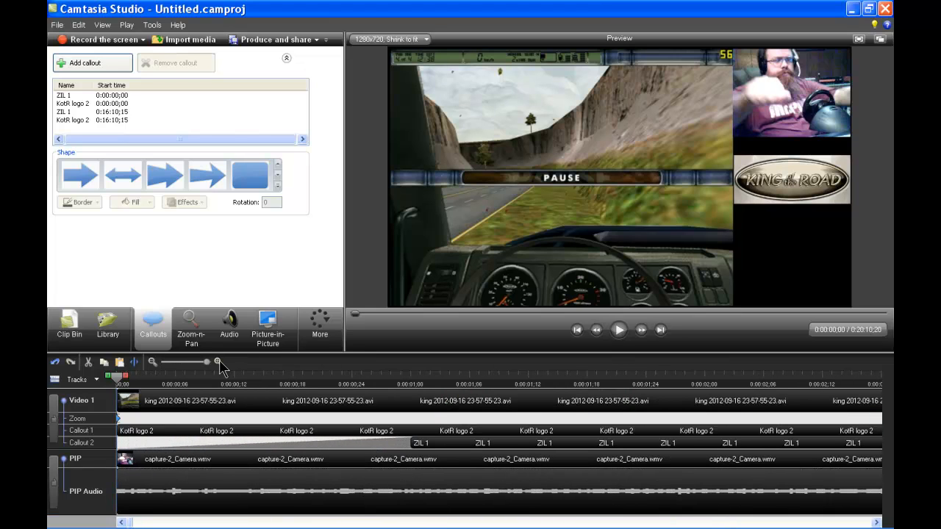
click(616, 332)
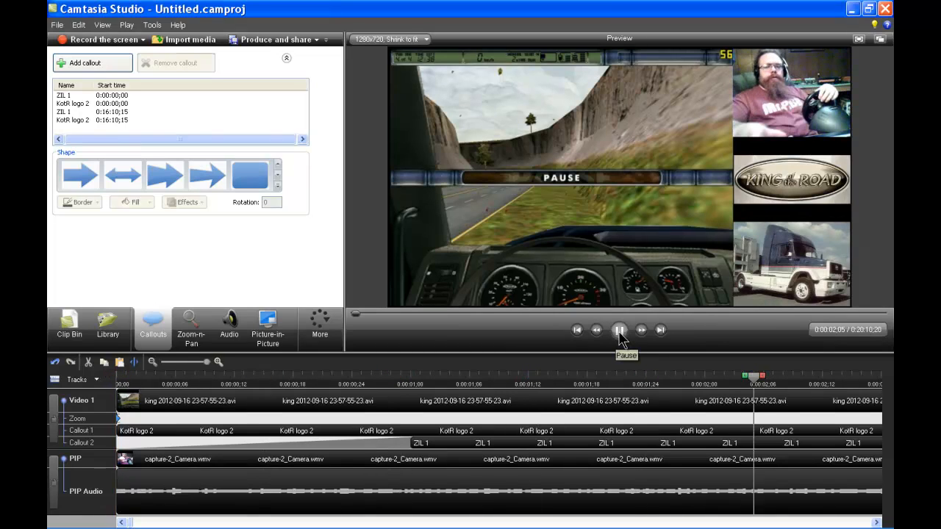
click(620, 333)
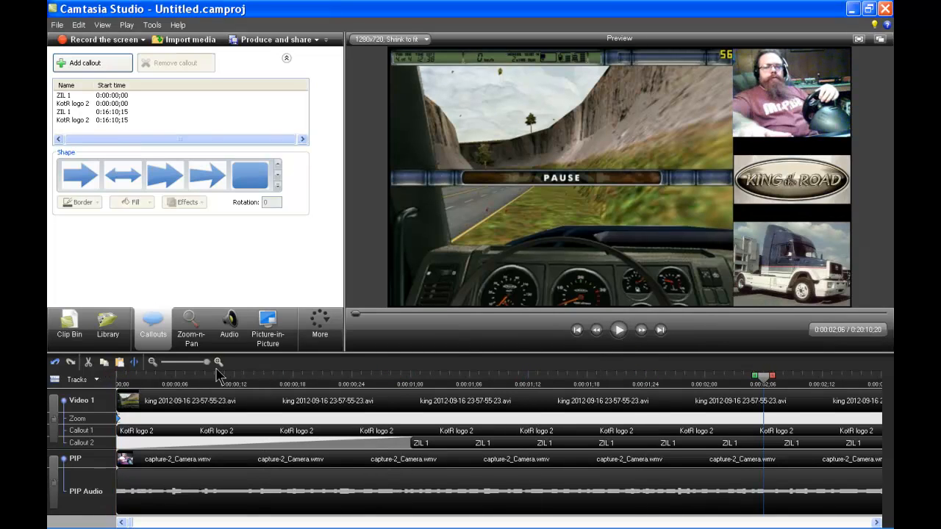
click(134, 362)
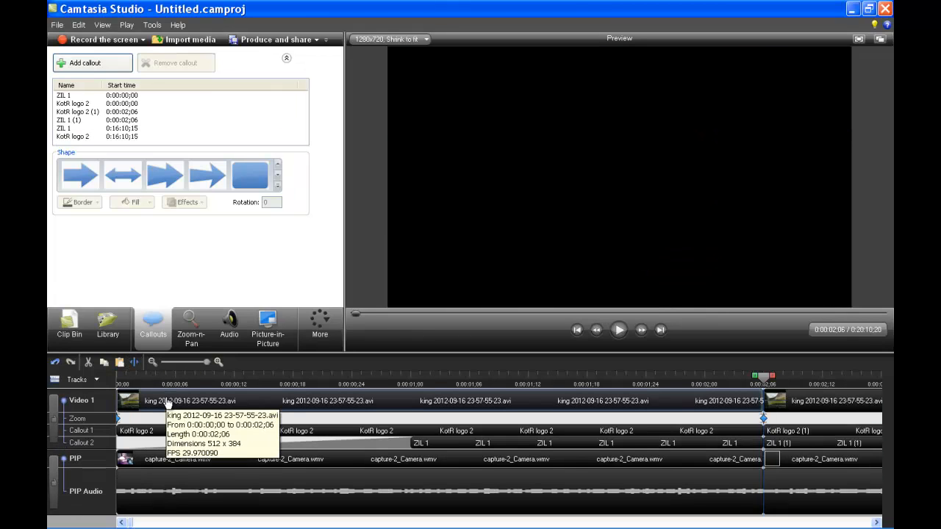
- Remove the game footage and camera video before the split and move the remaining camera clip to the timeline's start
right_click(354, 417)
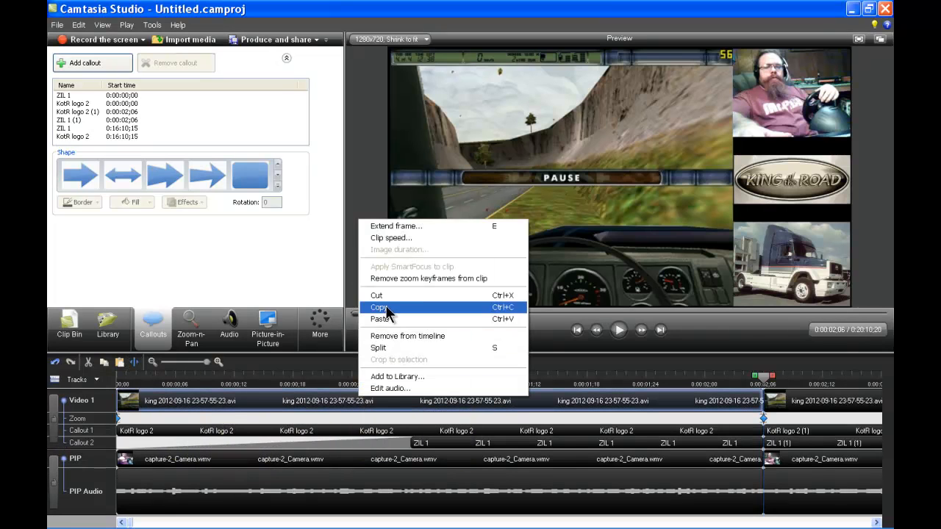
click(374, 331)
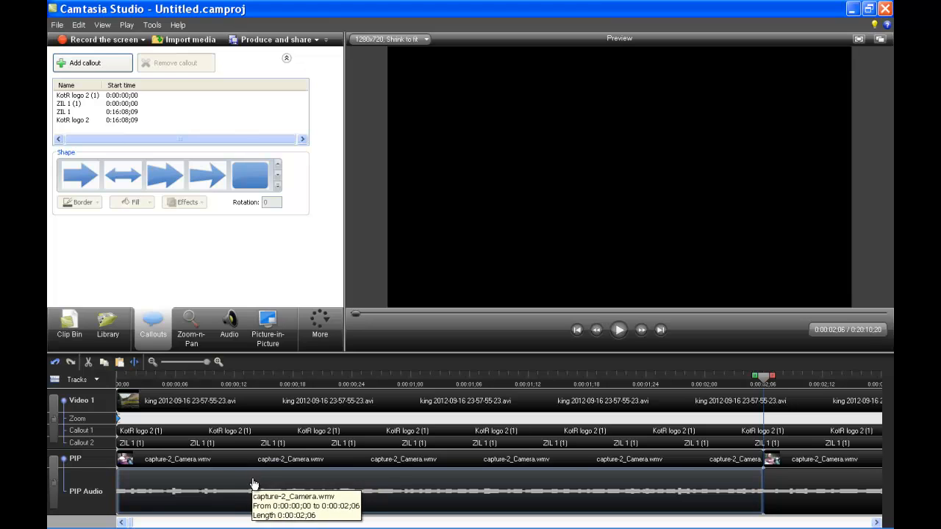
click(304, 471)
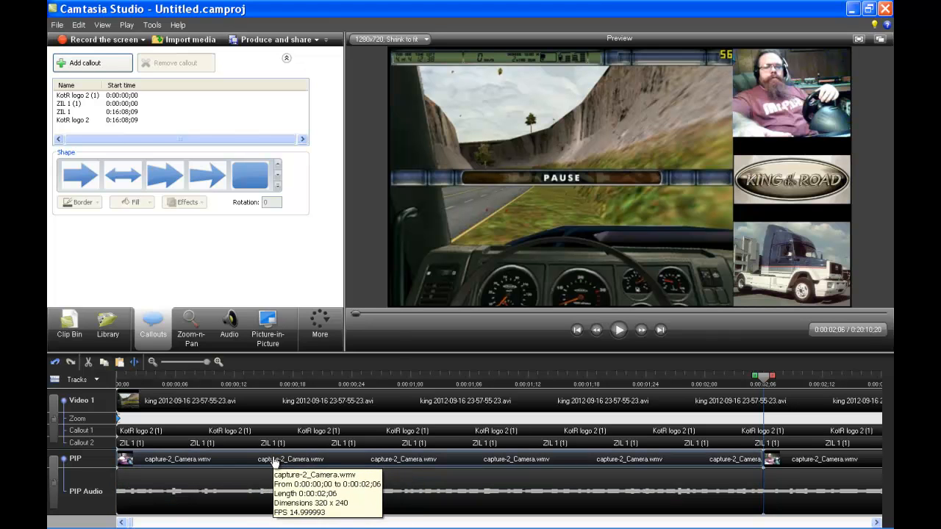
right_click(275, 457)
click(306, 398)
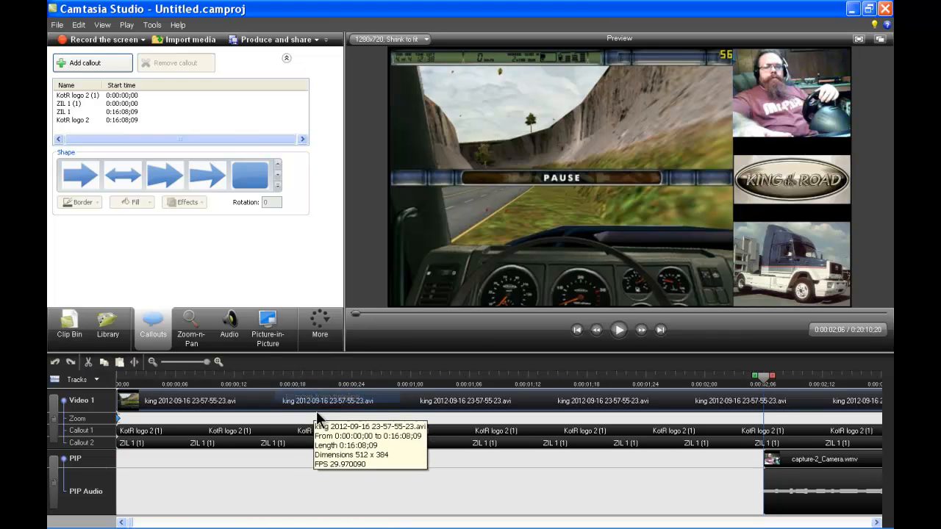
drag(838, 467, 180, 466)
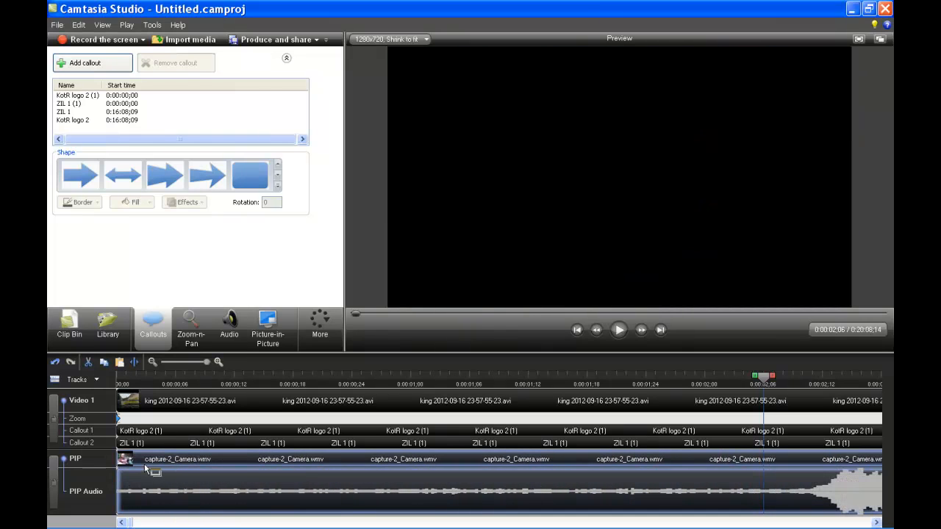
- Play a short stretch of the trimmed opening to check the camera video against the game footage
click(619, 332)
click(620, 331)
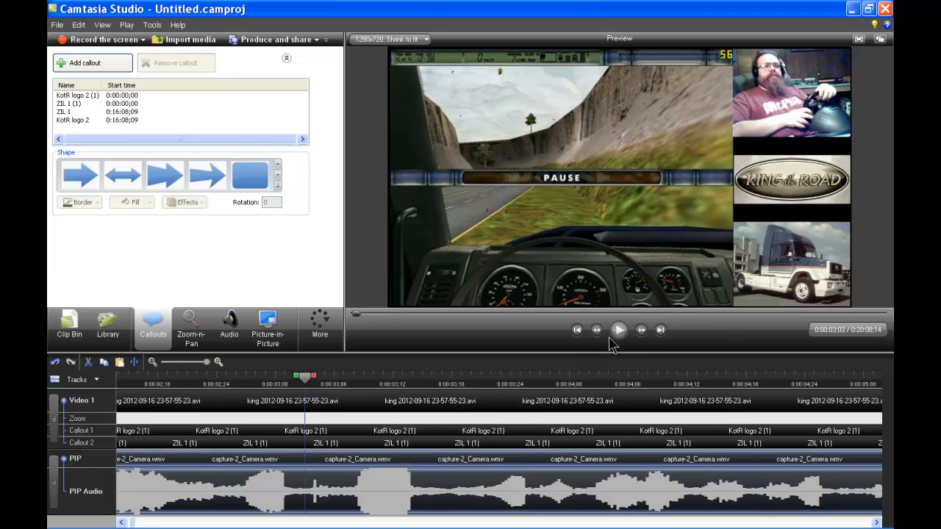
click(122, 523)
click(122, 523)
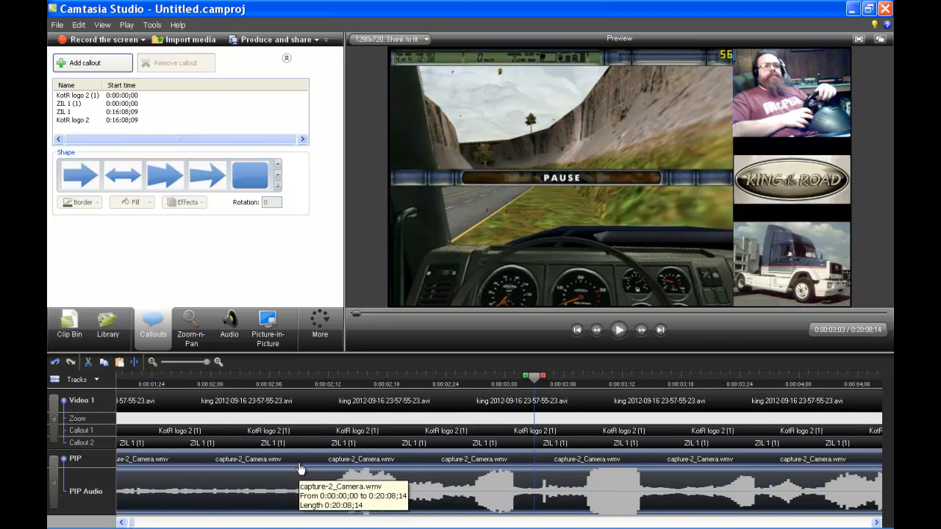
click(128, 523)
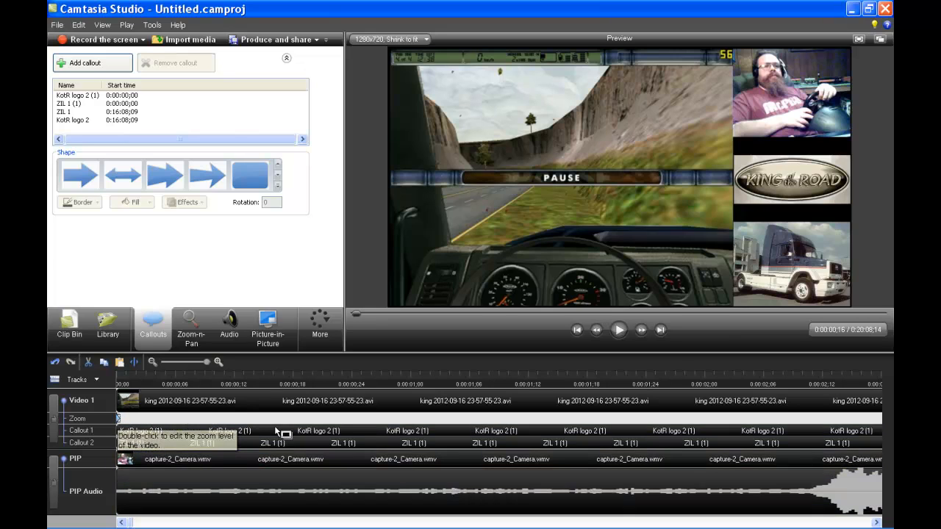
- Move the first game clip's opening zoom keyframe to 0:00:02;06 and give the zoom a duration of 4.25 sec
drag(276, 428, 274, 426)
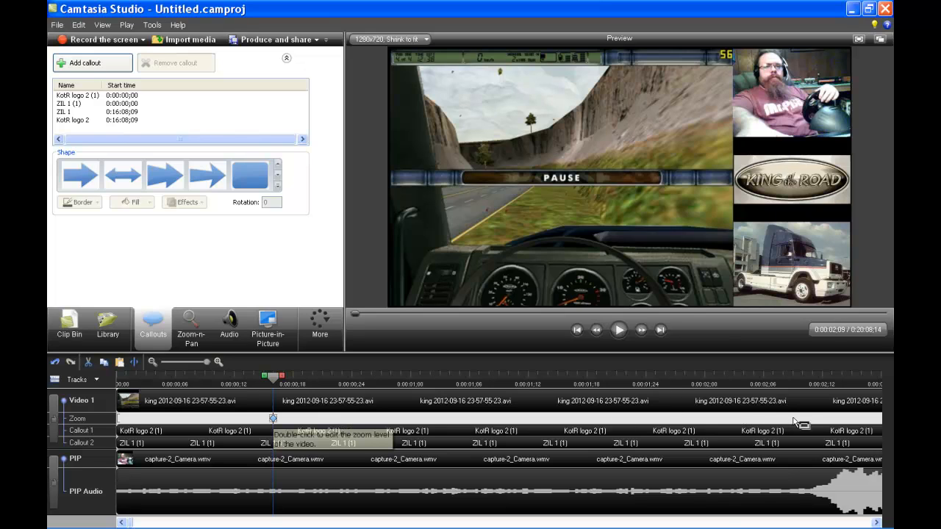
drag(812, 424, 804, 421)
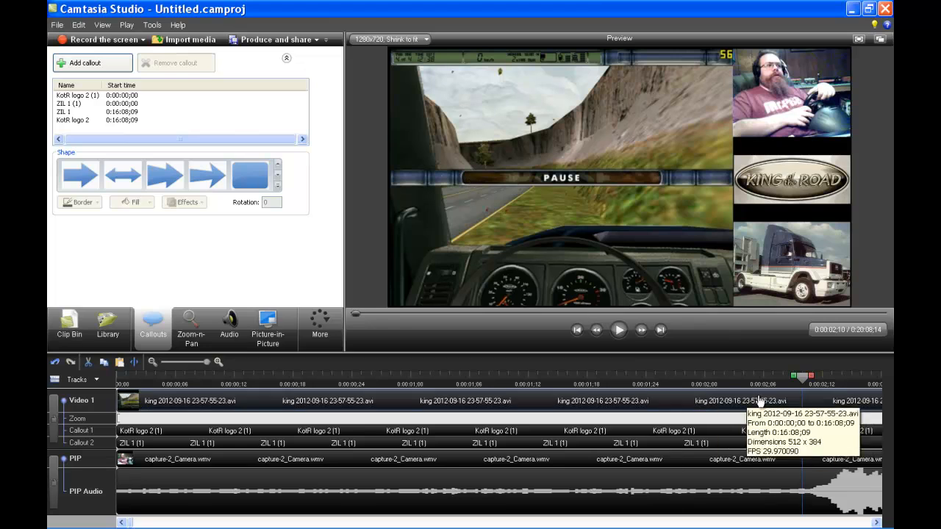
double_click(804, 420)
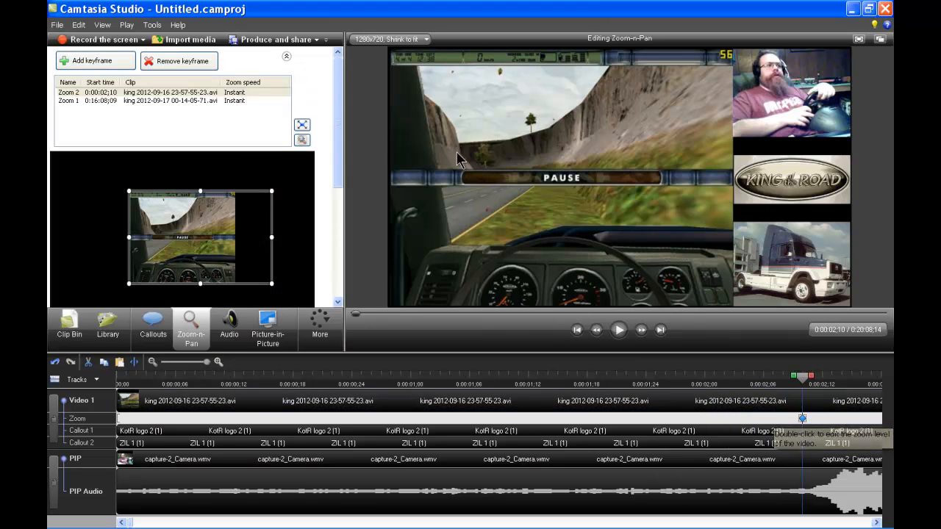
drag(338, 140, 351, 243)
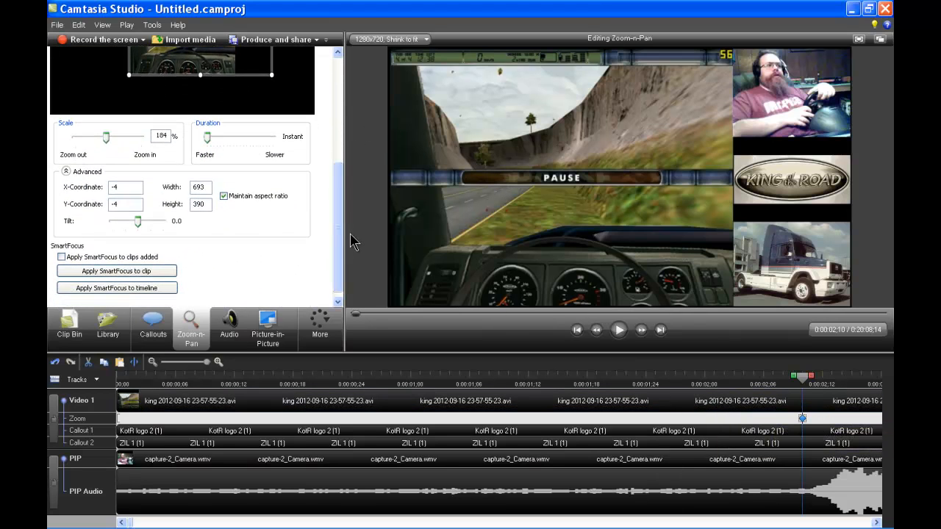
drag(211, 141, 255, 141)
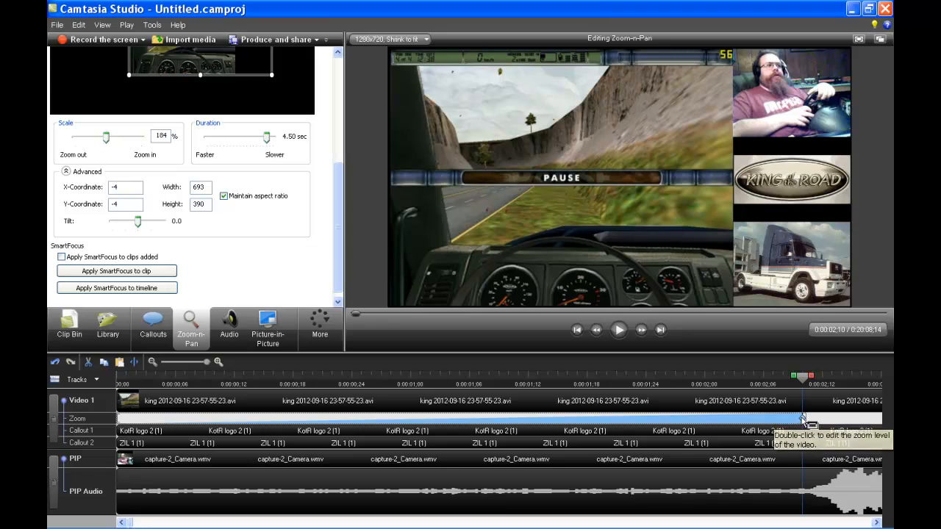
drag(802, 418, 764, 419)
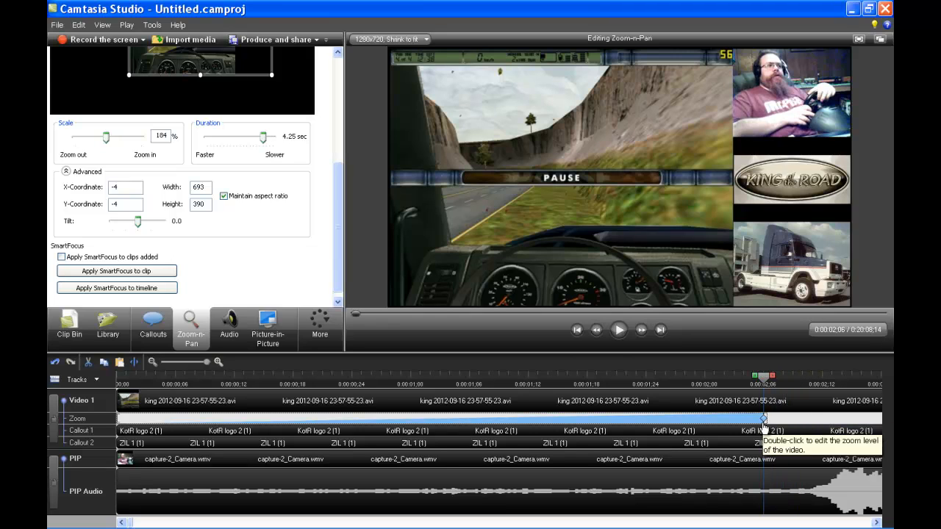
- Play the project from 0:00:00;00 to review the gradual zoom on the game footage
click(118, 388)
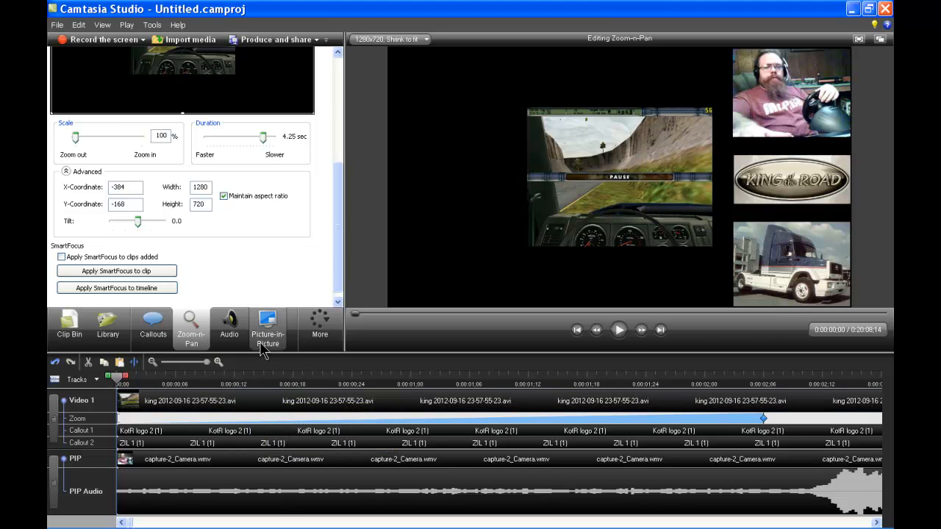
click(619, 332)
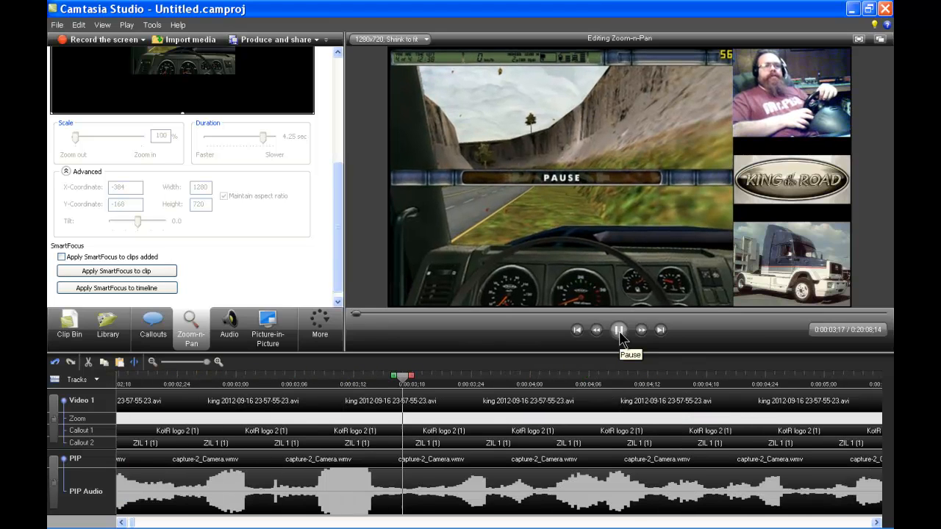
click(620, 331)
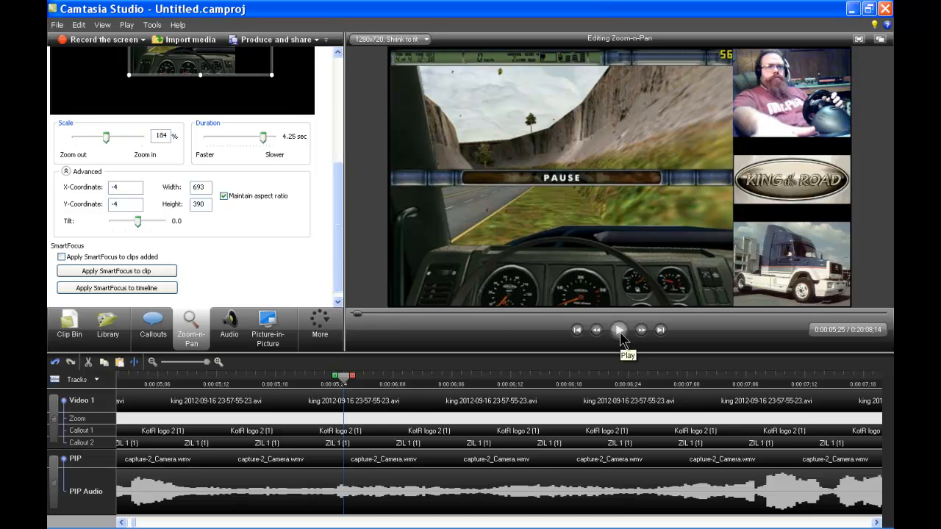
click(69, 327)
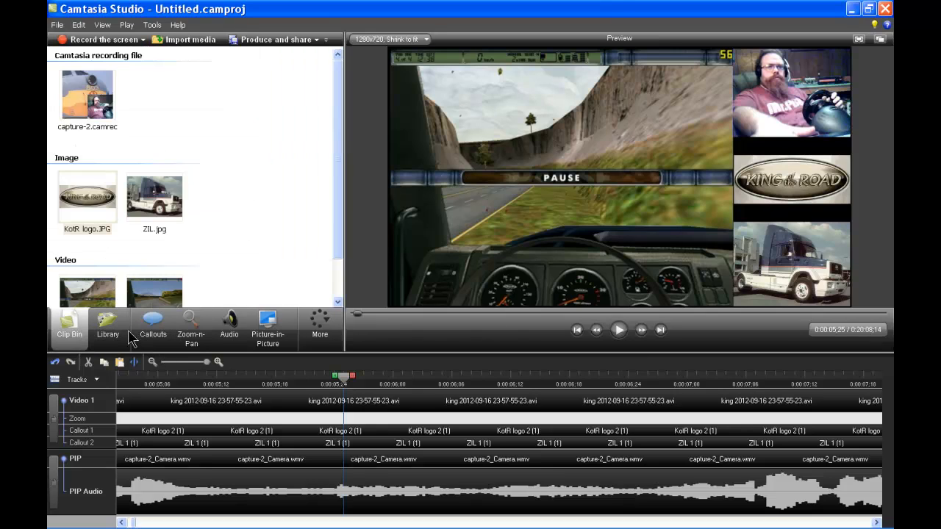
click(87, 197)
drag(341, 216, 339, 237)
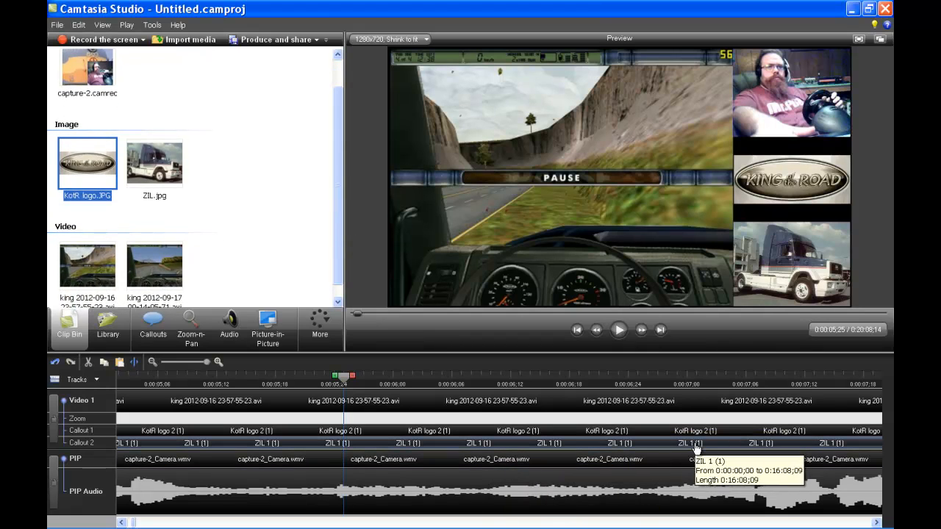
click(377, 434)
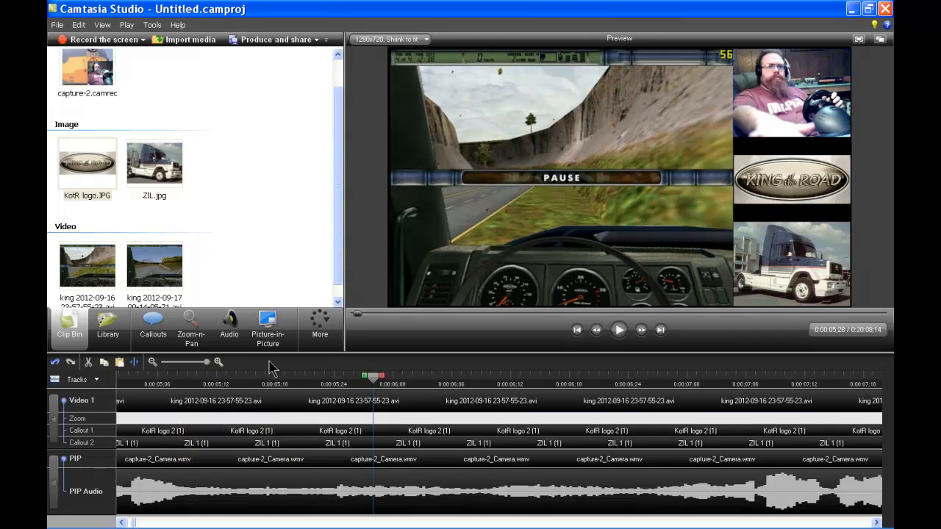
- Play back the join between the two game clips, starting from 0:15:57;23, to check the transition and callout fades
drag(210, 364, 175, 370)
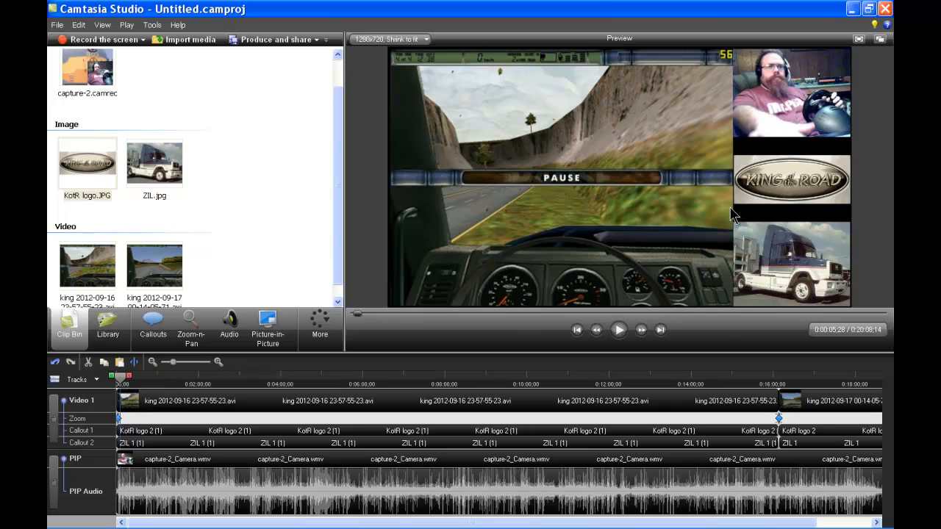
click(769, 379)
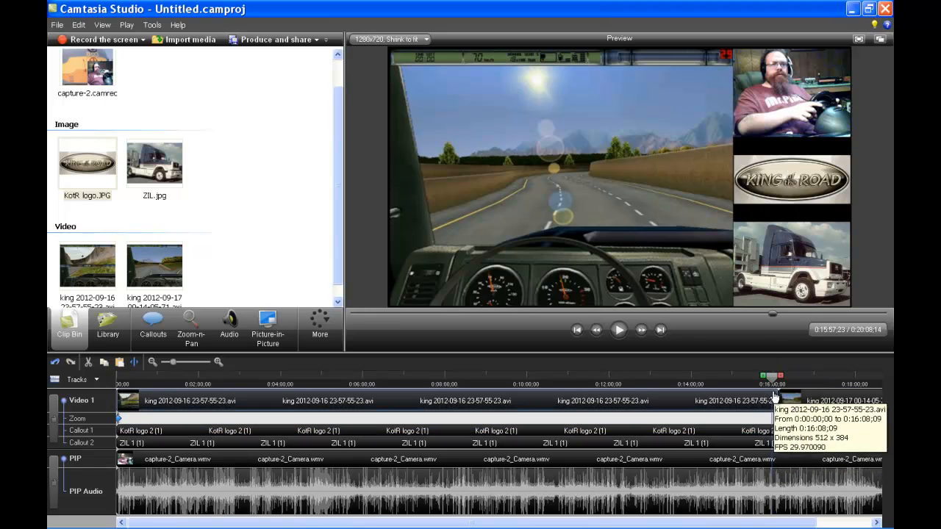
click(620, 334)
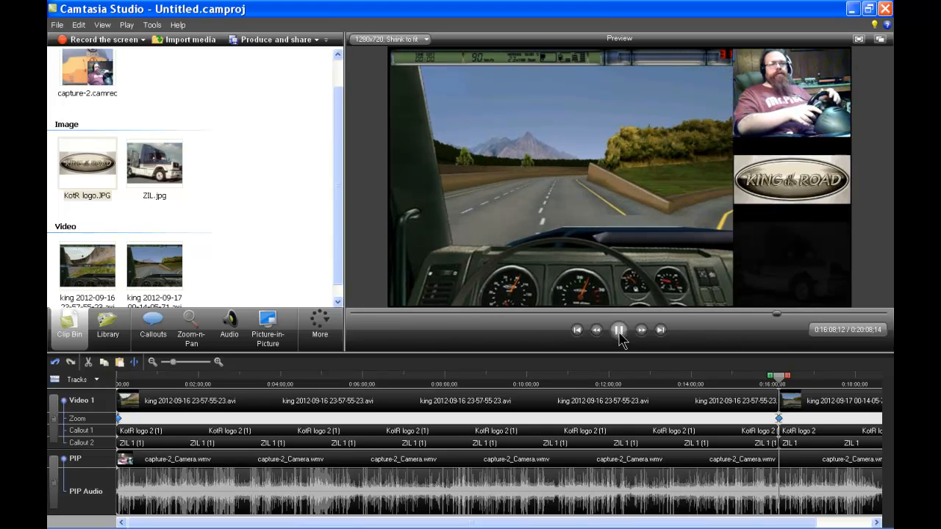
click(619, 331)
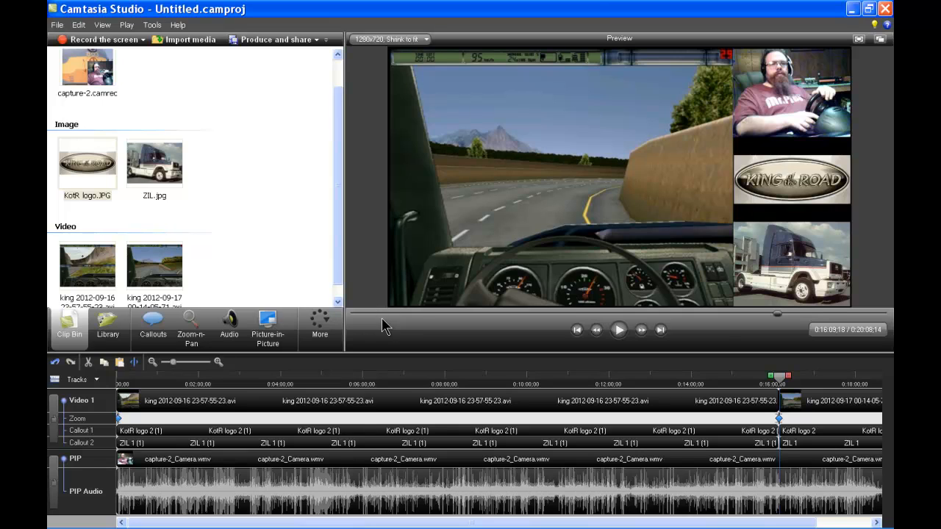
- Add a filled rounded rectangle callout at the 0:01:13;28 playhead position in the first game clip
click(167, 378)
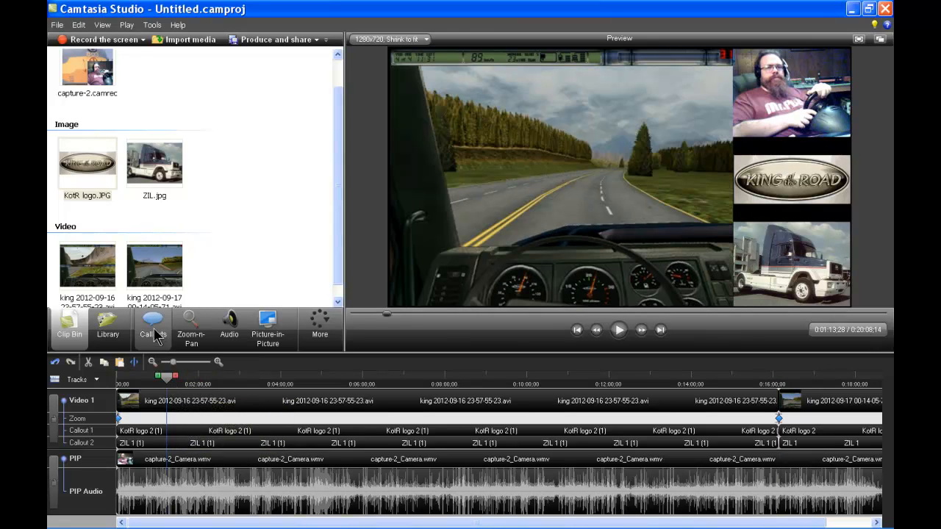
drag(340, 221, 338, 237)
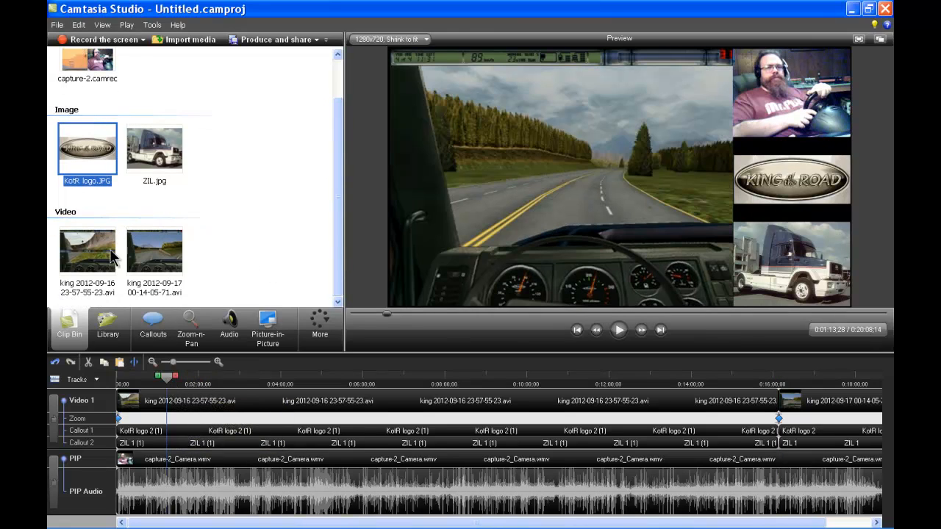
click(153, 326)
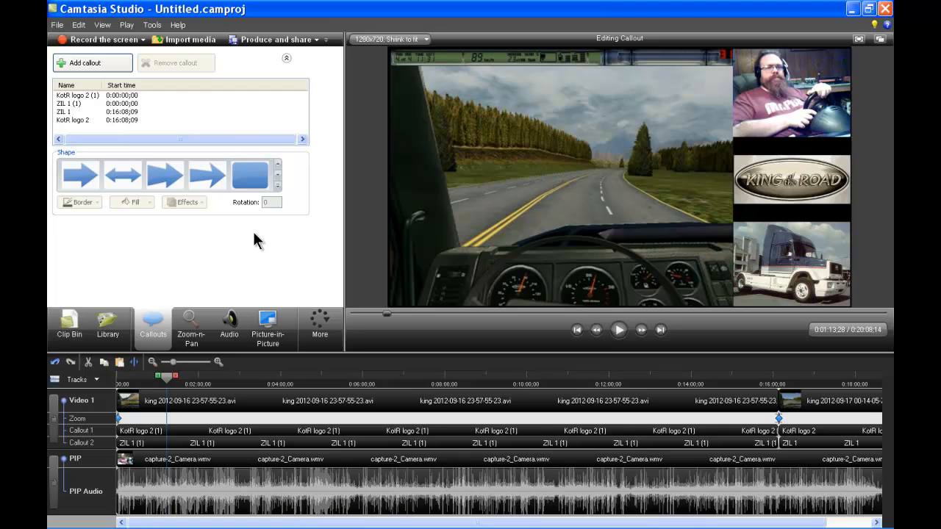
click(247, 189)
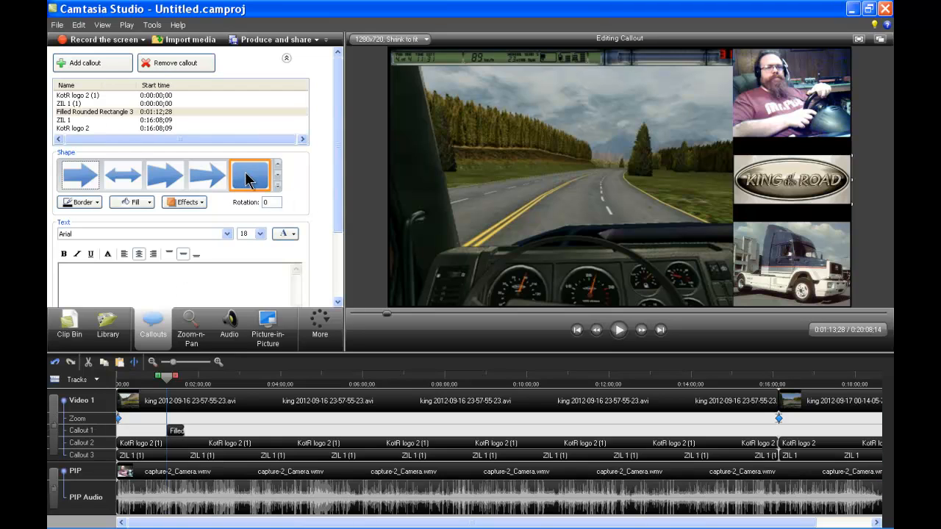
- Enter "i am recording now" in the rounded rectangle callout, then place it just above the King of the Road logo at about 299 wide
drag(339, 206, 340, 233)
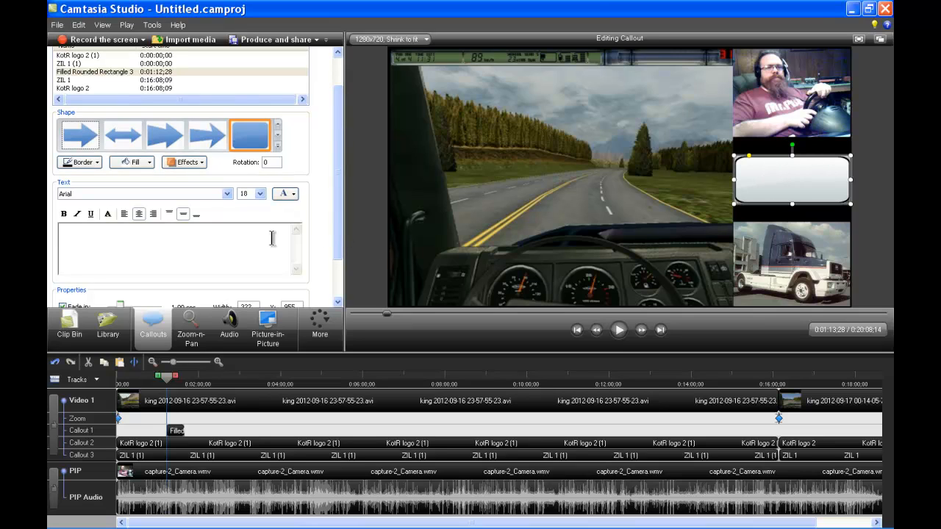
click(130, 238)
text(i am rec)
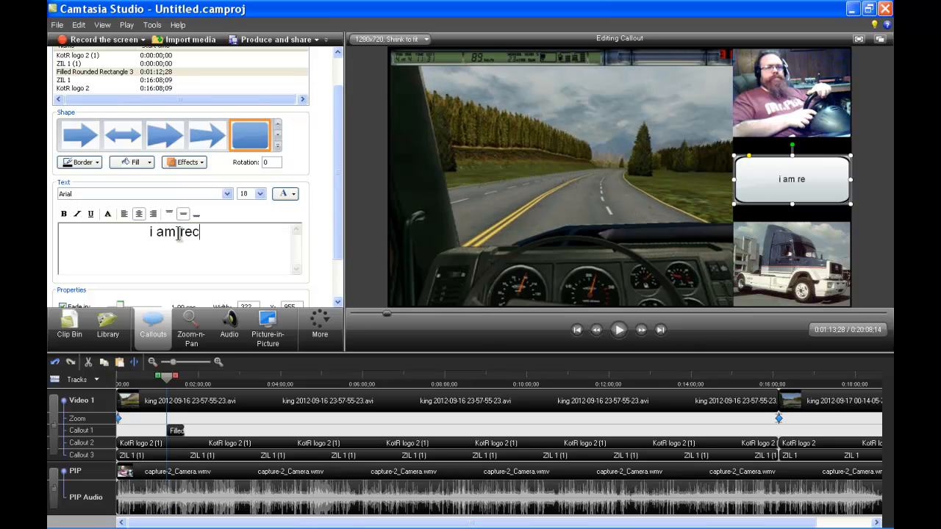
text(ording )
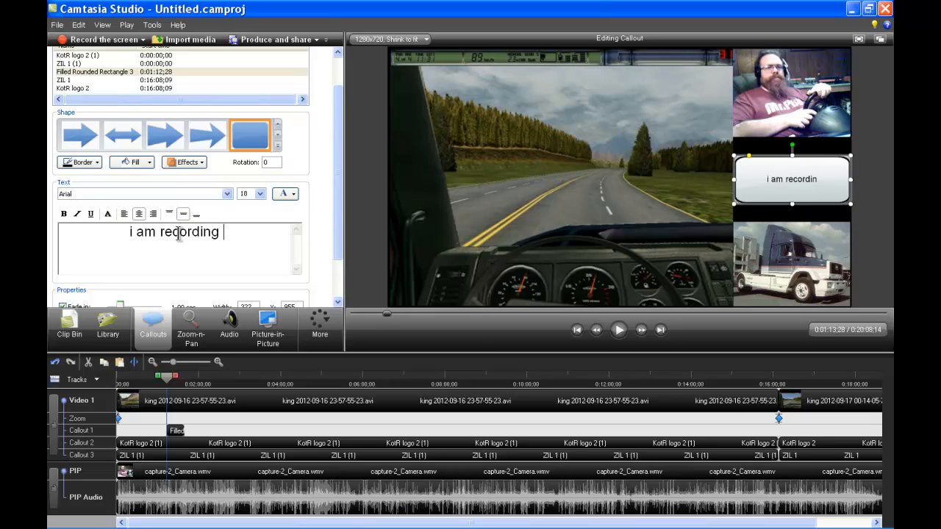
text(now)
key(Return)
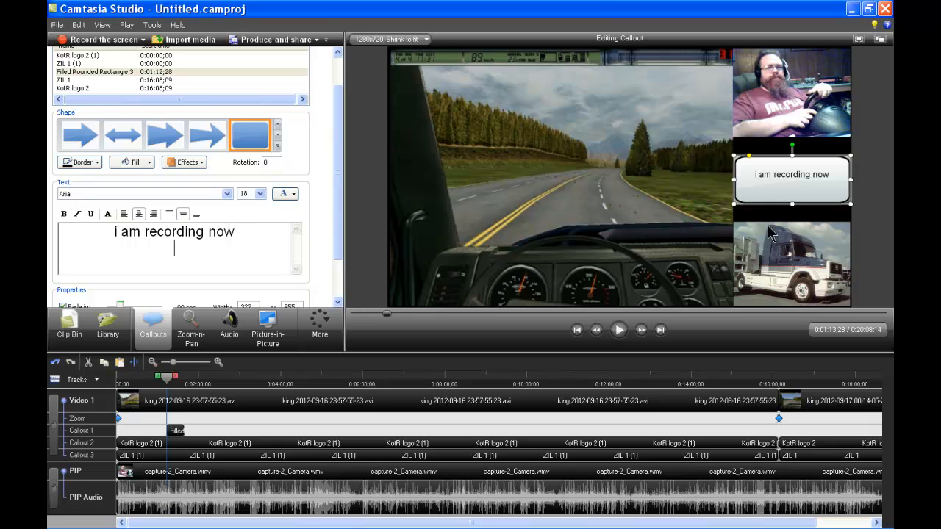
drag(804, 176, 803, 134)
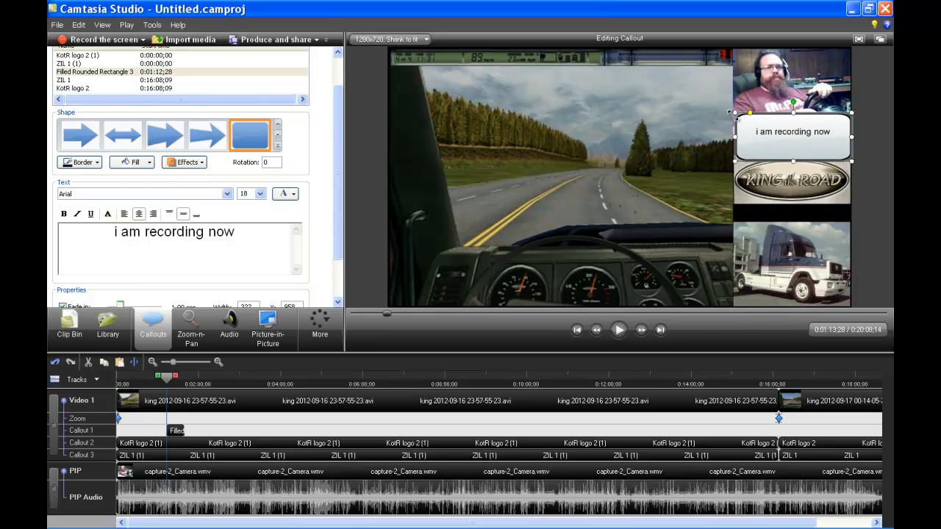
drag(735, 112, 744, 130)
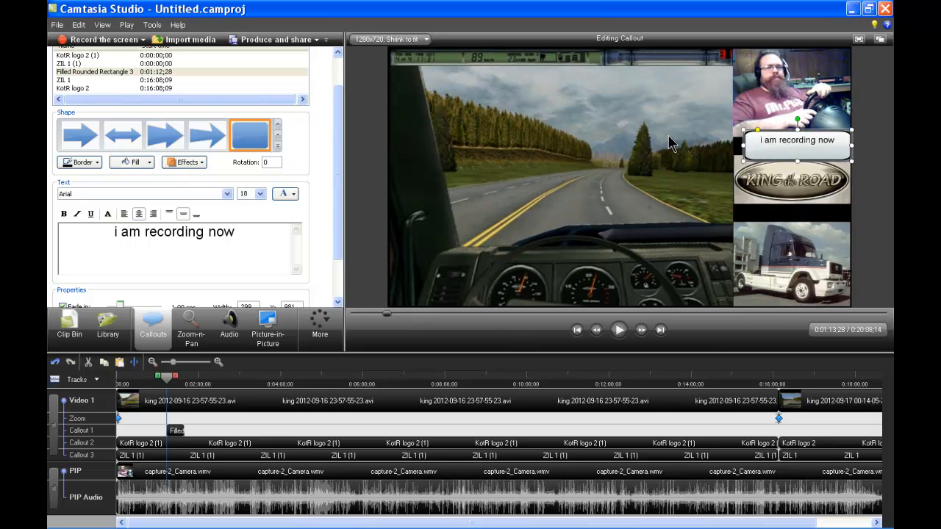